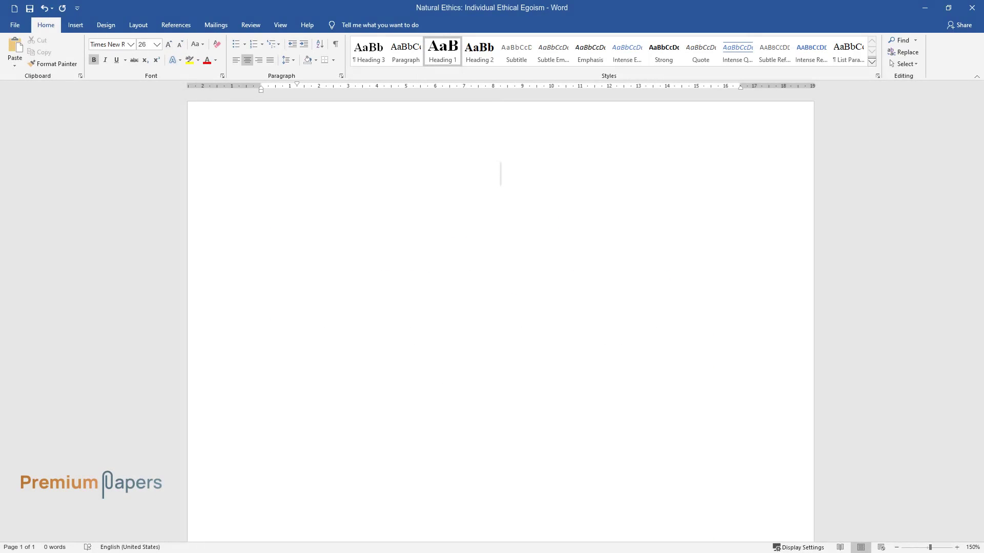
- Type the title 'Natural Ethics: Individual Ethical Egoism' as the bold centred heading
type("Natural Et")
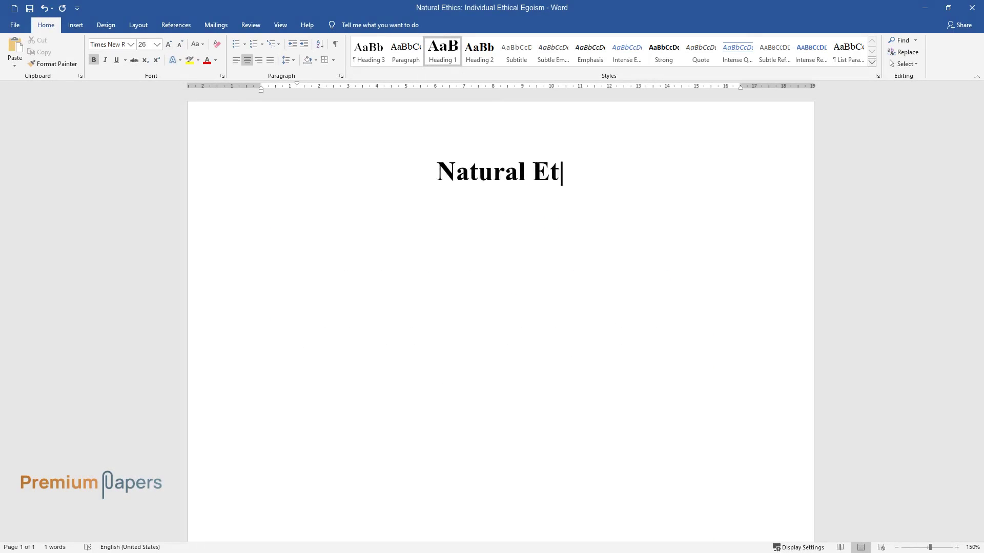
type("hics: Individual Ethical Egoism")
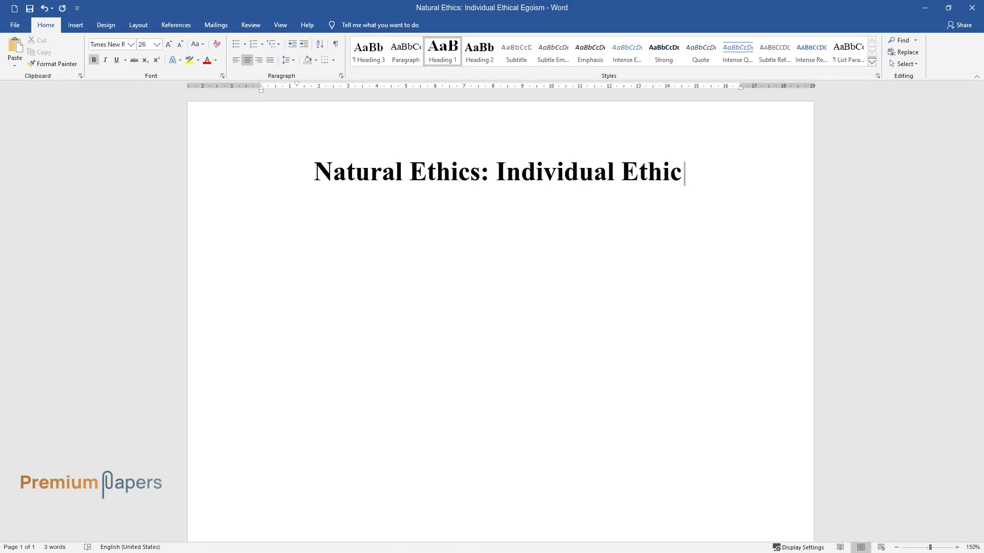
- Write the first body paragraph, opening 'Ethics is very often associated with religious principles…', and start another
key("Return")
type("E")
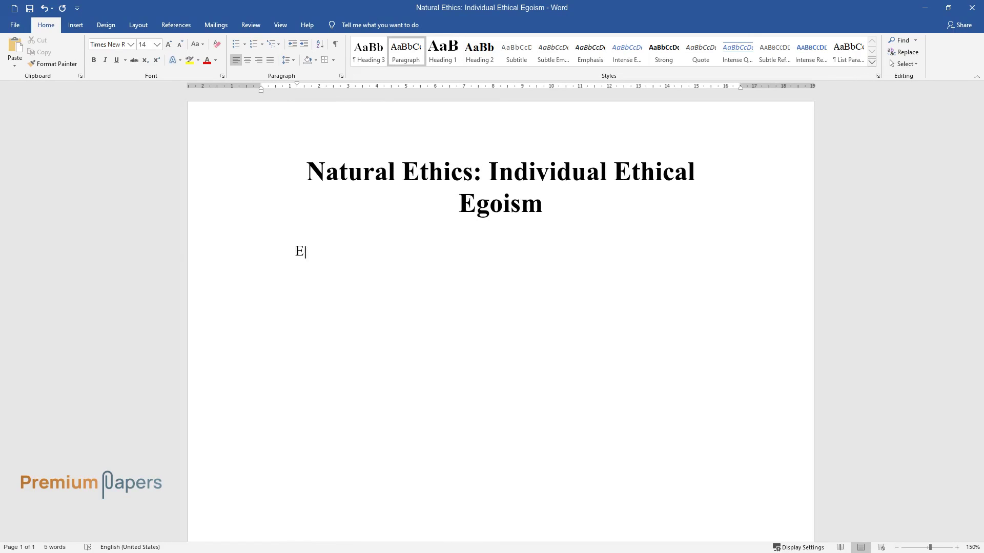
type("thics is very often associated wi")
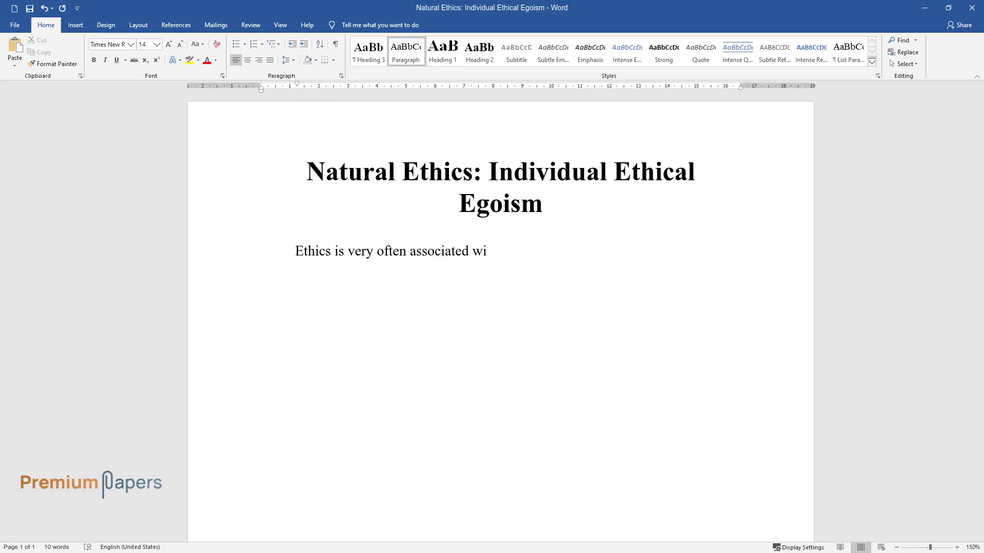
type("th religious principles and many ")
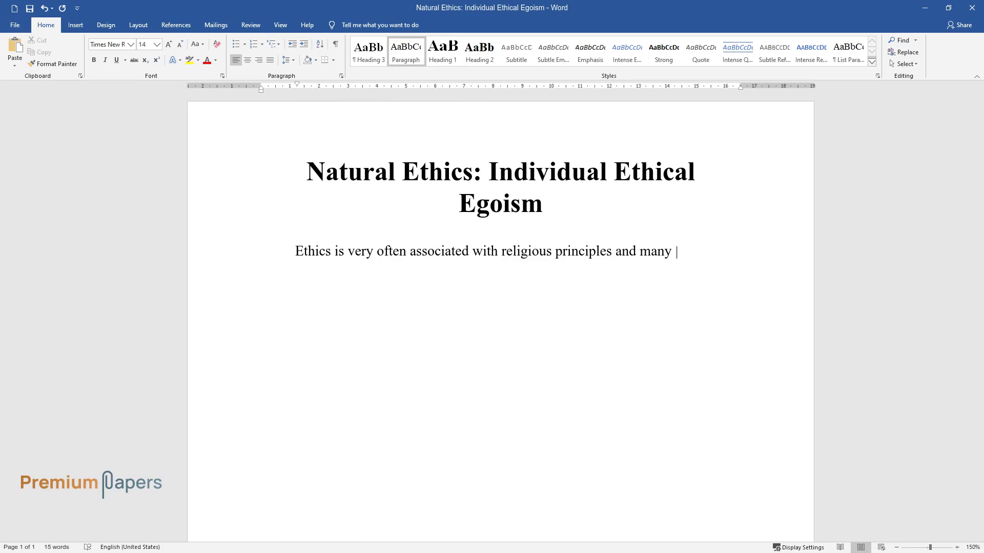
type("hold that the individual egoism of")
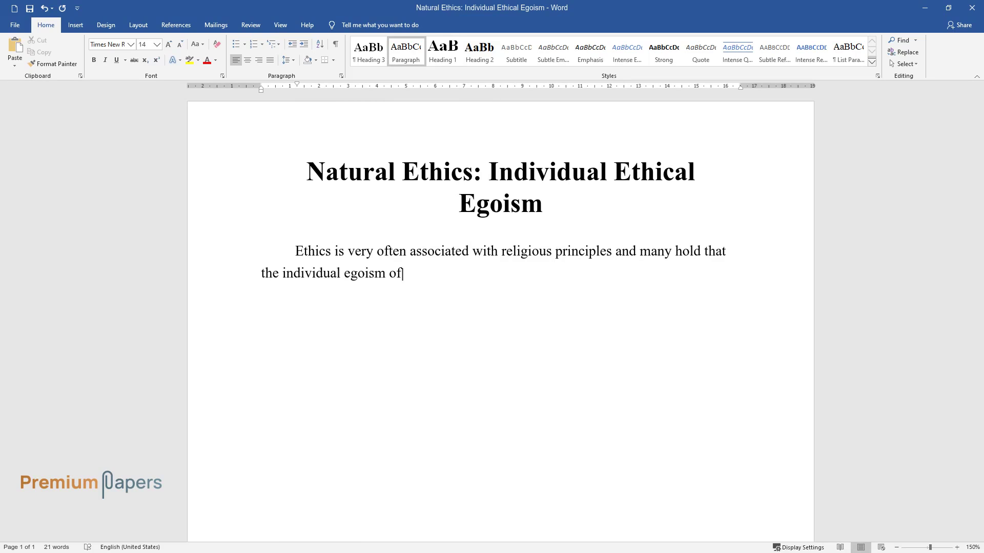
type(" a person and ethical codes do no")
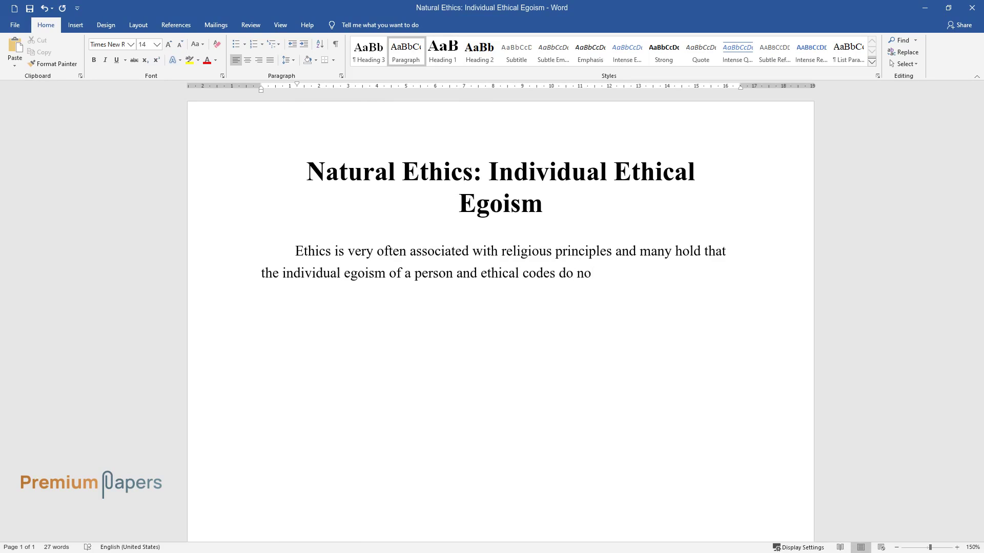
type("t go hand in hand. Ethics is conc")
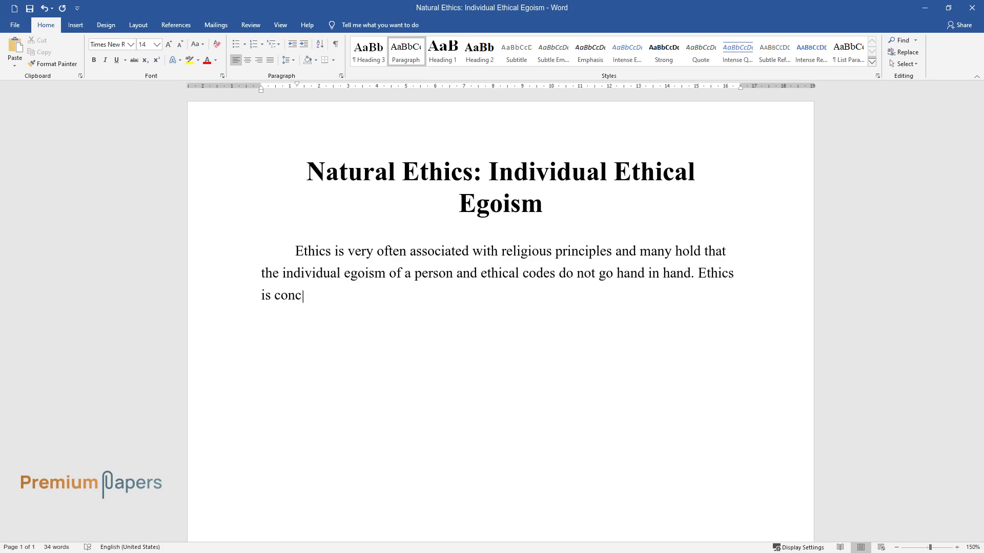
type("erned with doing right or wrong an")
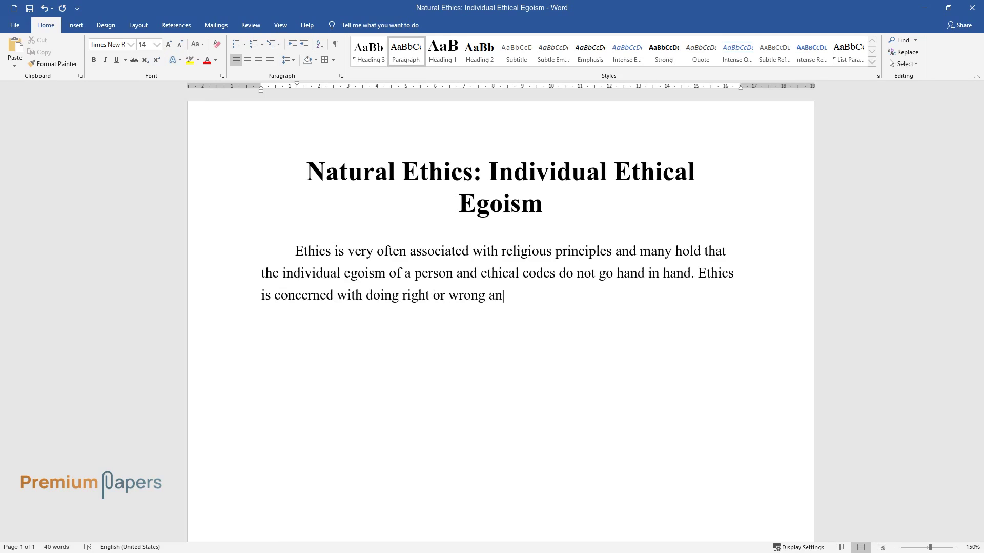
type("d, as such, ethical egoism offers")
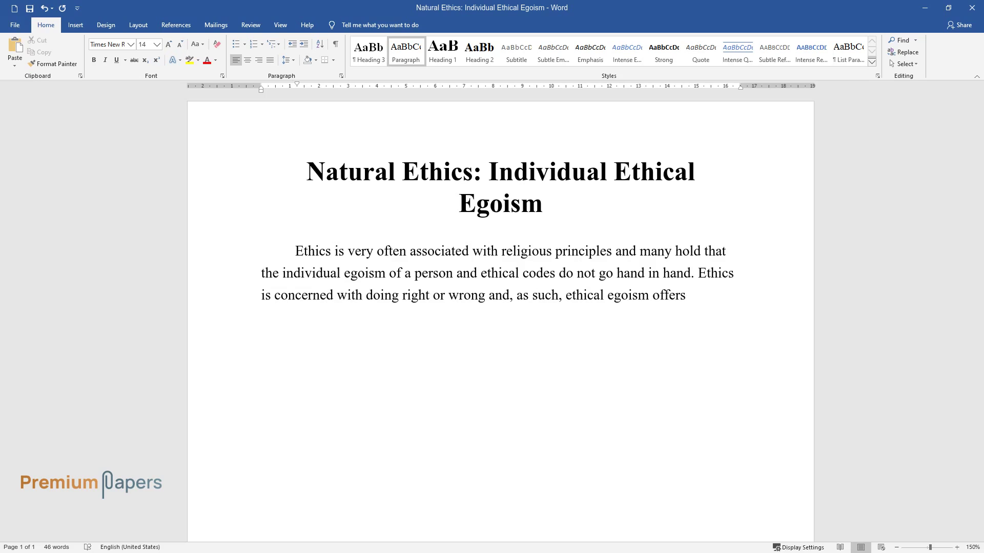
type(" the best opportunity for an individual to exercise their self-inte")
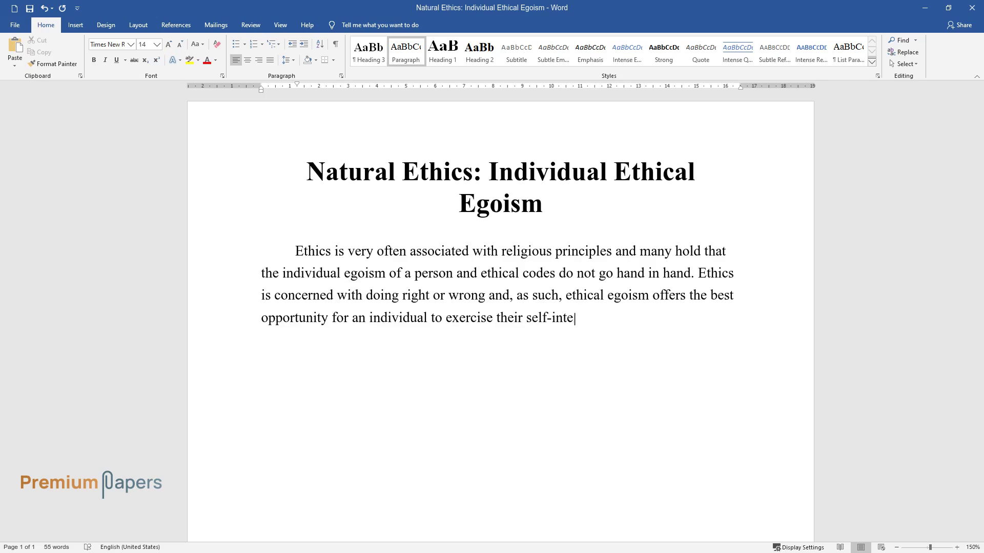
type("rest. There are many types of eth")
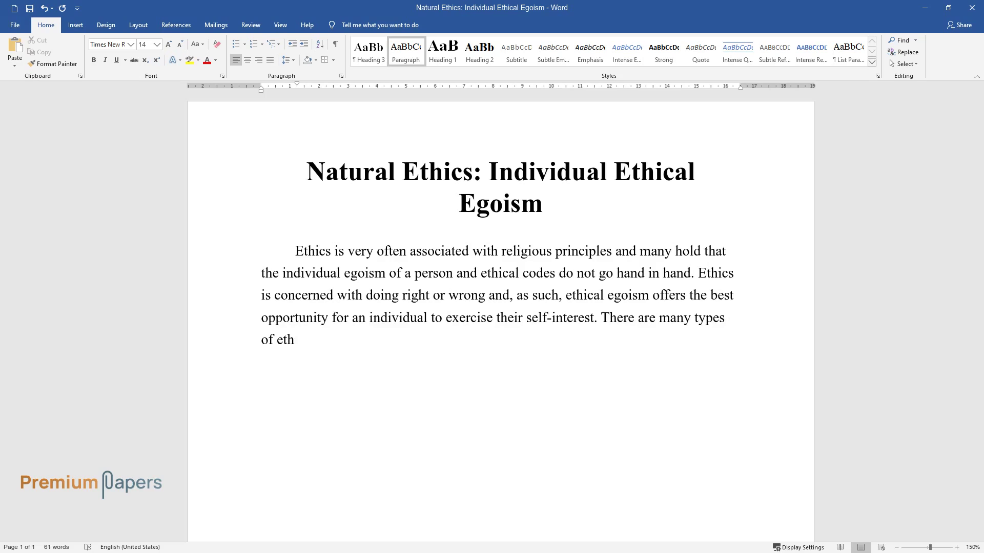
type("ical egoism generally categorized")
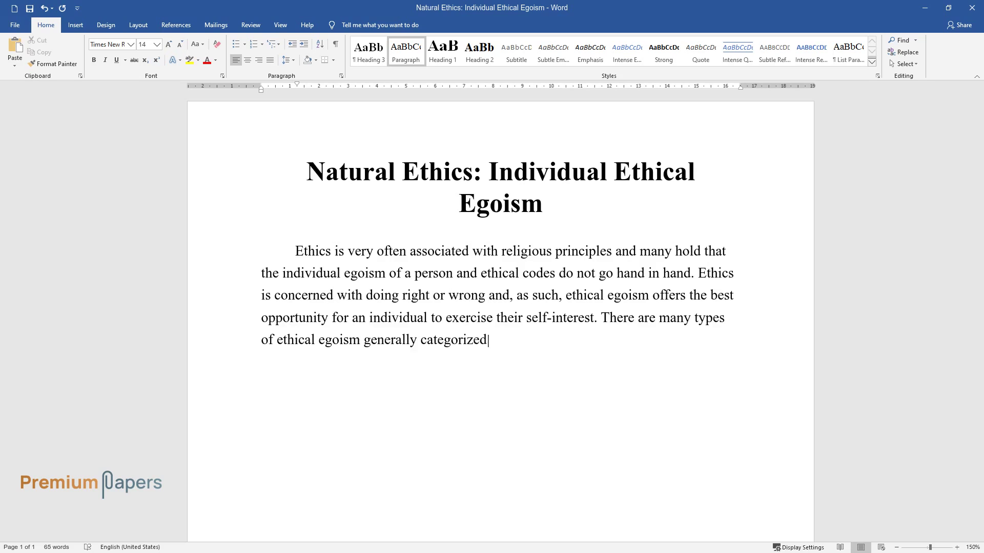
type(" as individual, universal, and psy")
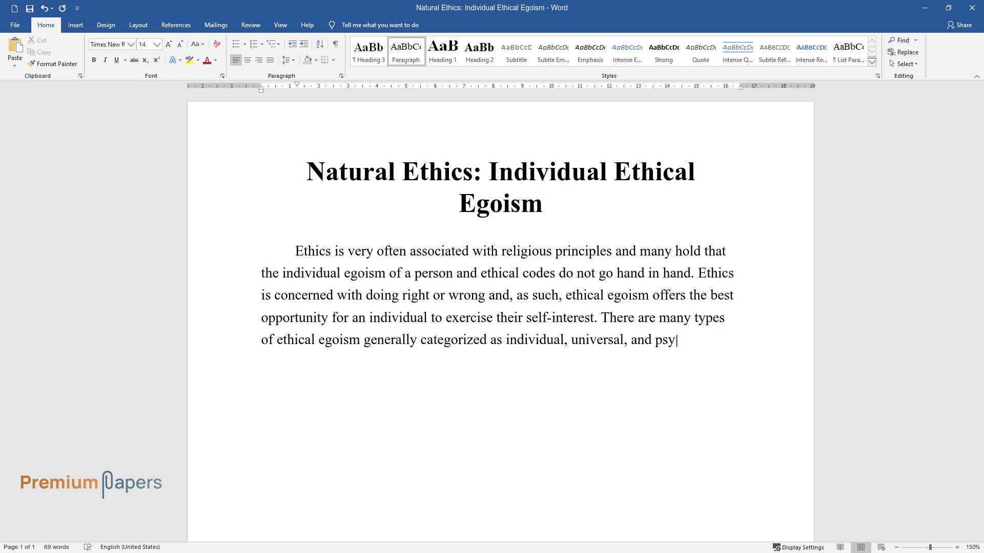
type("chological, each of which holds t")
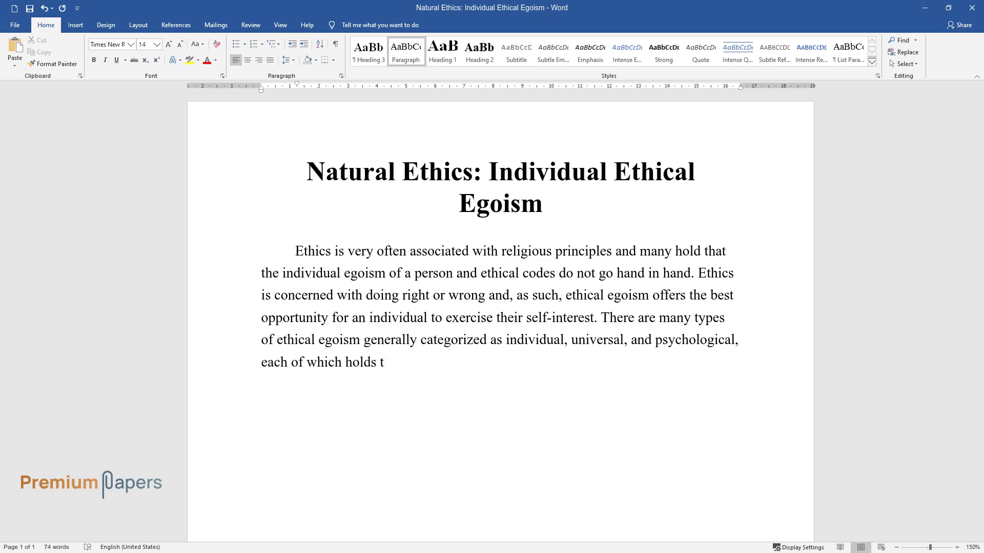
type("hat a person needs to act from th")
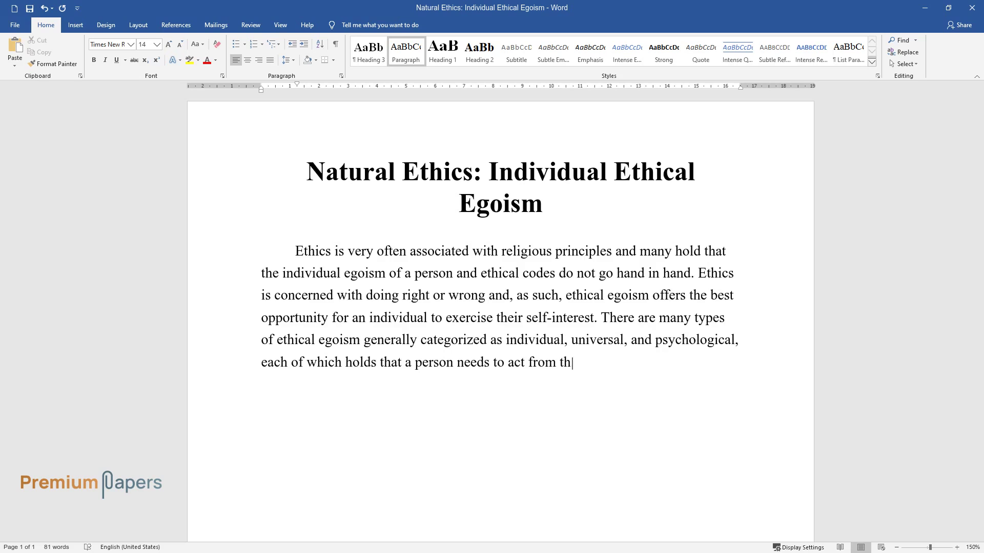
type("eir egoism. Man’s life becomes happy and content only when ")
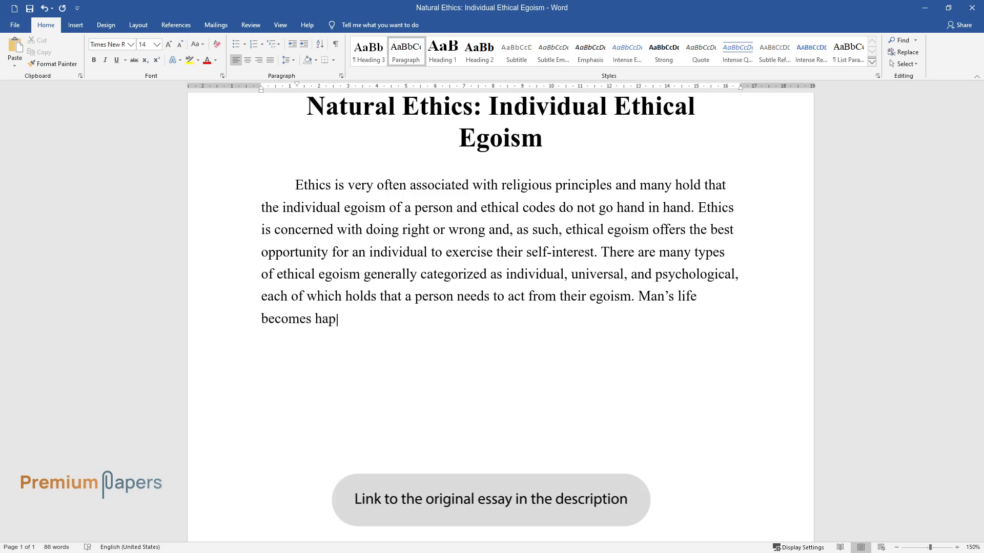
type("their eg")
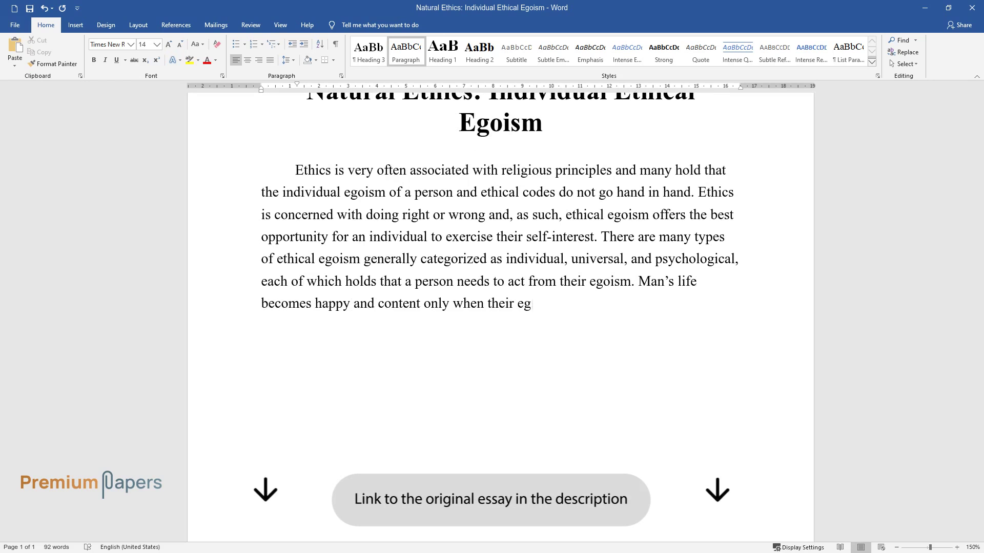
type("o is satisfied, dreams are fulfil")
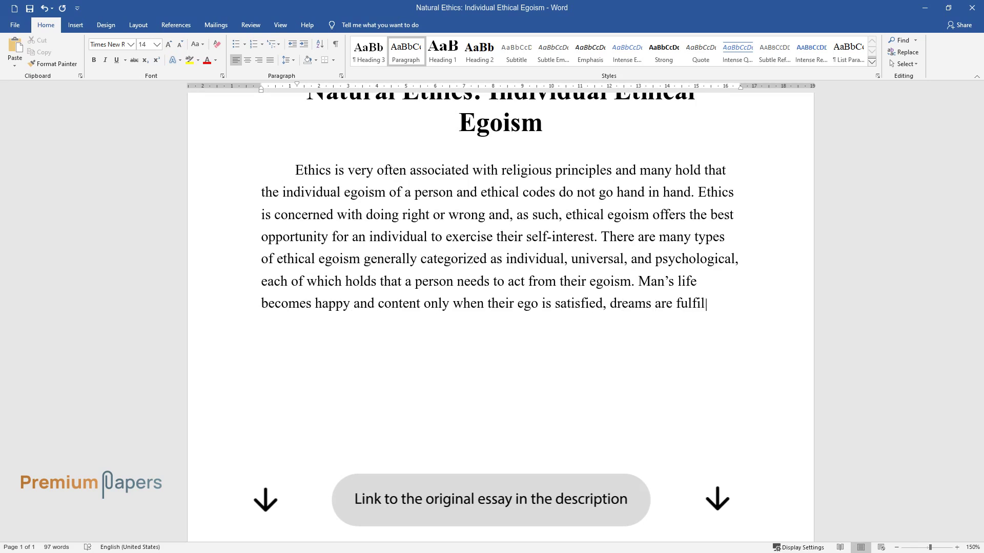
type("led, and self-interest is accompli")
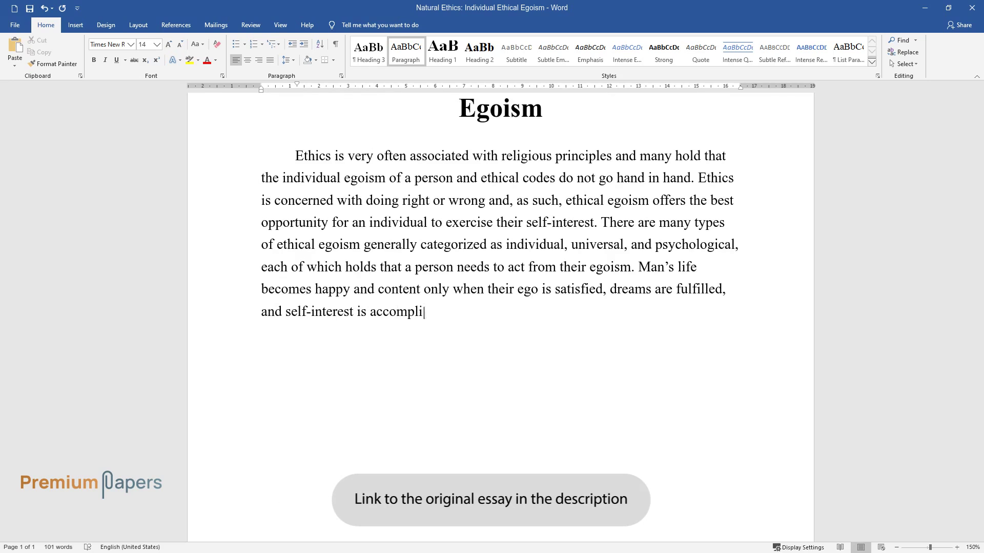
type("shed per their natural inclinatio")
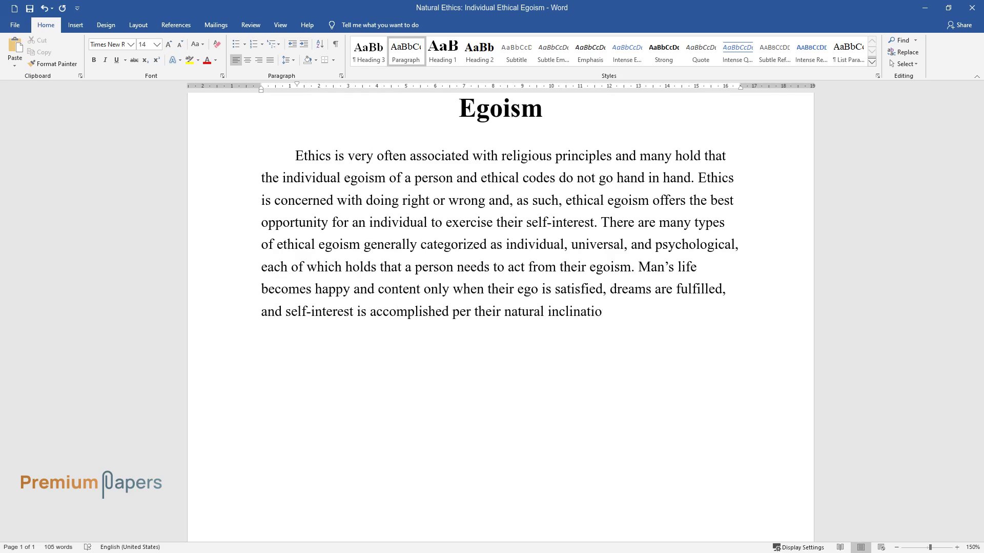
type("ns. To be precise, the individual")
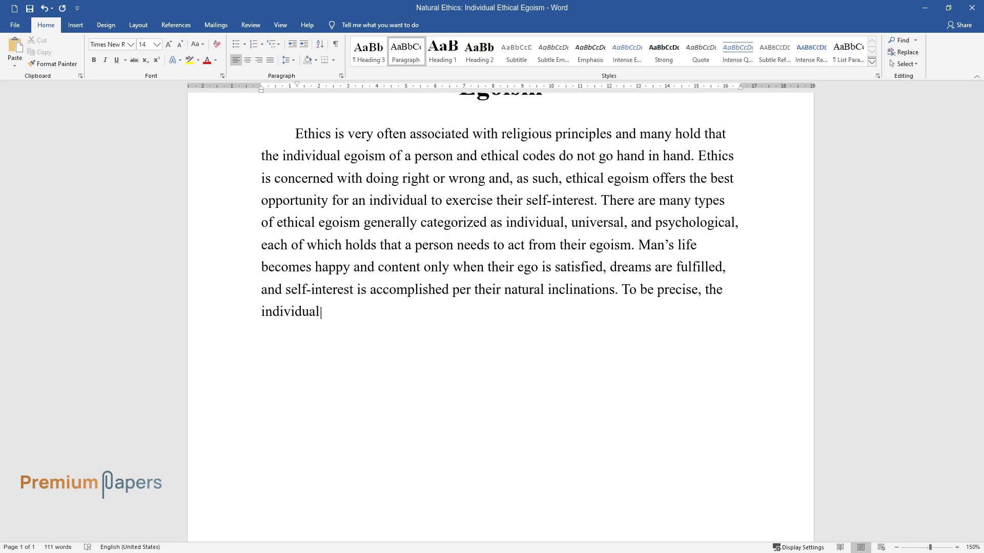
type(" ethical egoism offers the best sc")
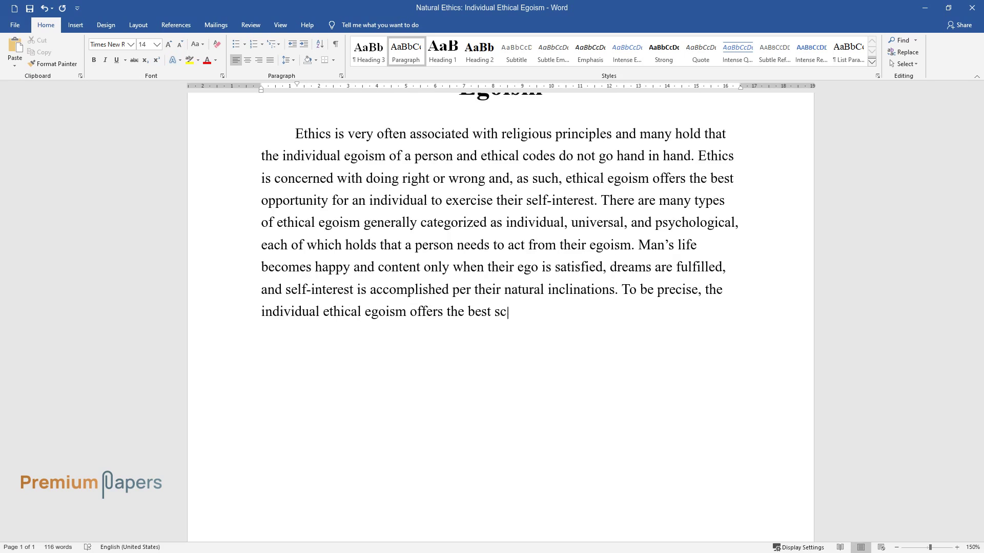
type("ope for man to be natural and fre")
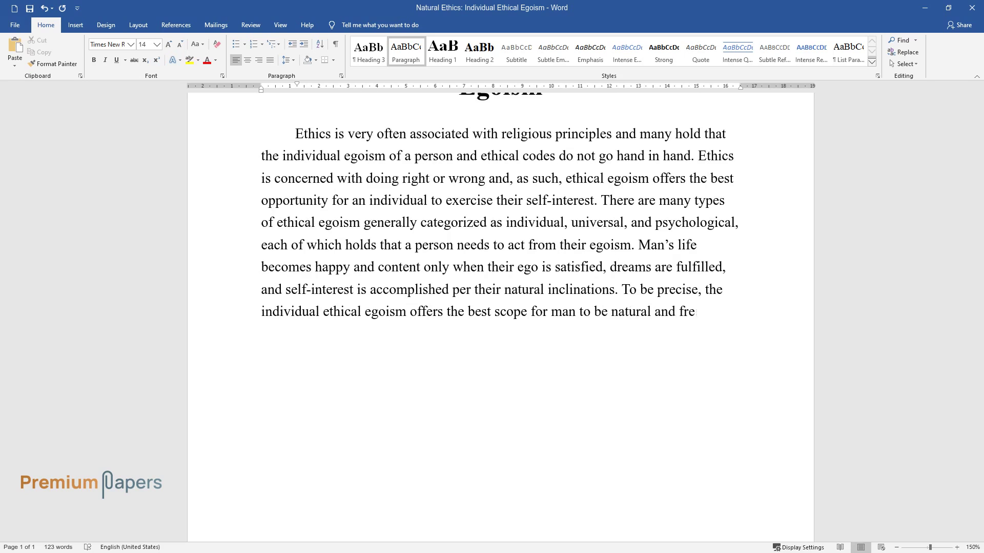
type("e in their ethical life an")
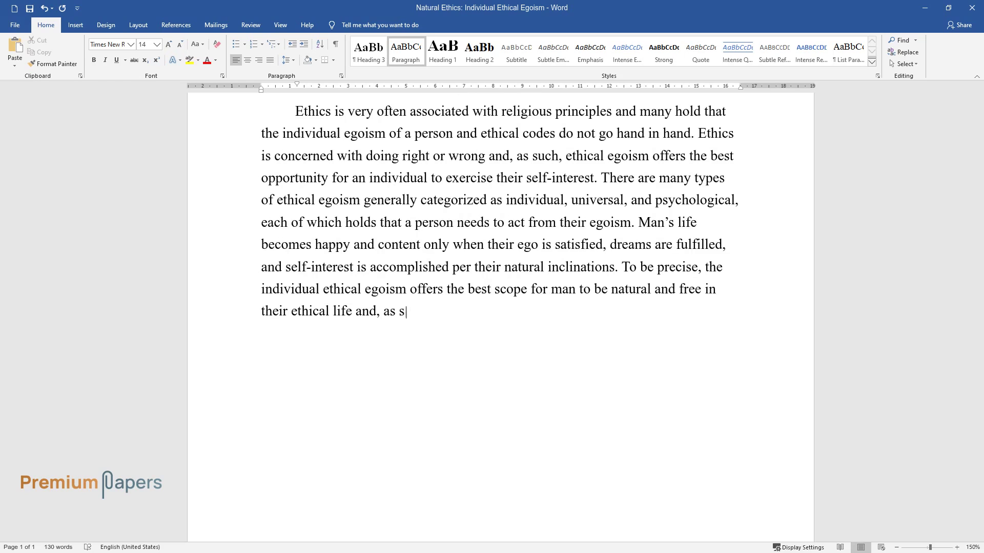
type("d, as such, it can be discerned as the mo")
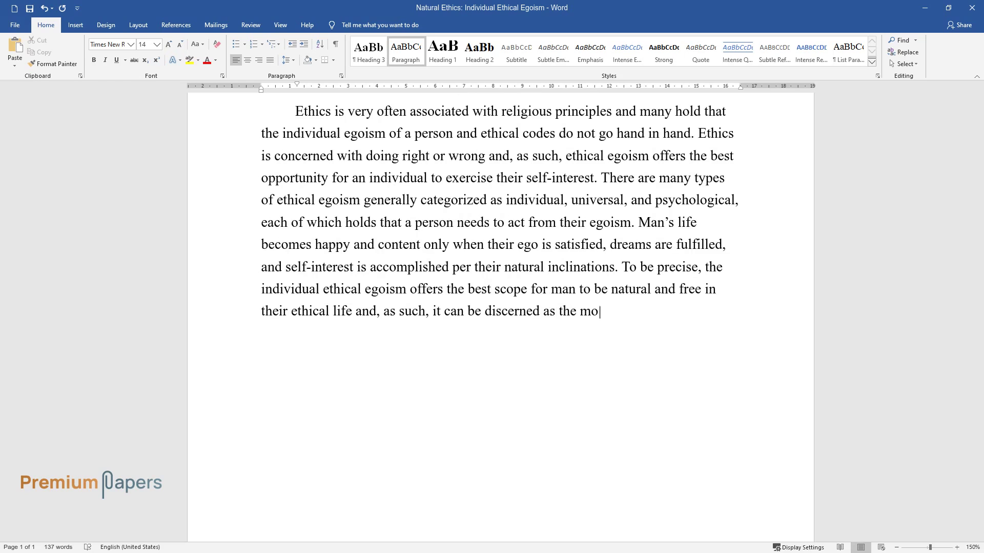
type("st natural among the ethical theories.")
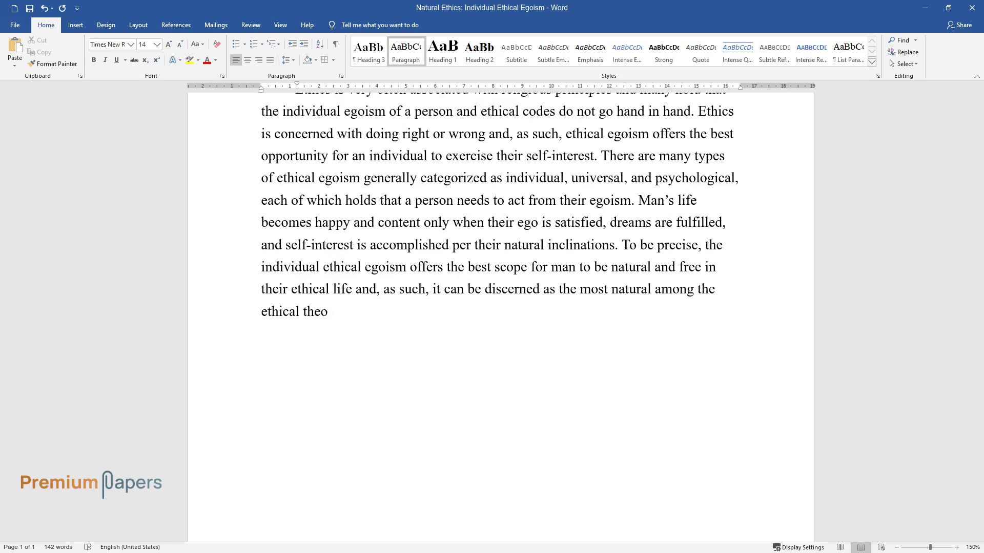
key("Return")
- Write the paragraph beginning 'Ethical egoists "primarily think about…' through '…following their self-interest.'
type("Ethical egoists “primarily think about")
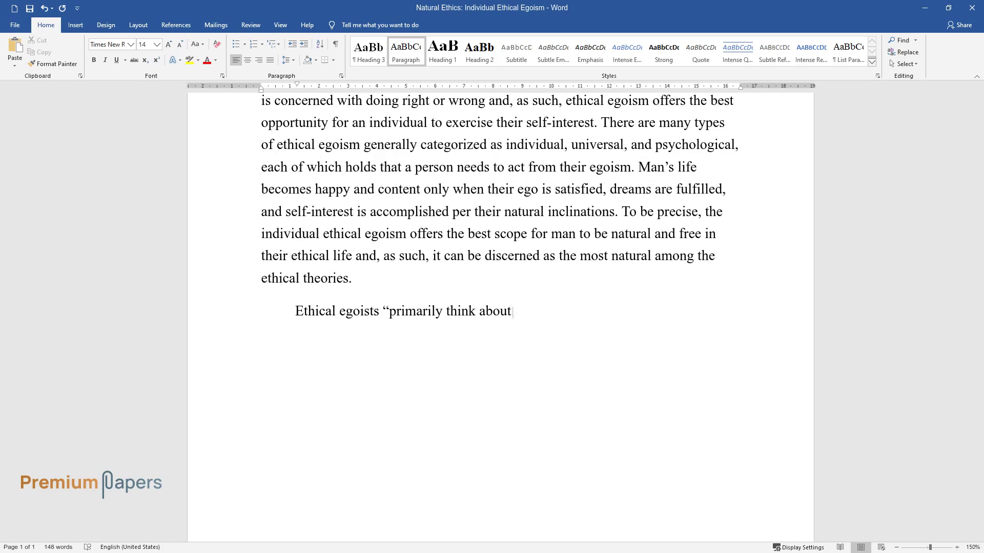
type(" how they can benefit from each sta")
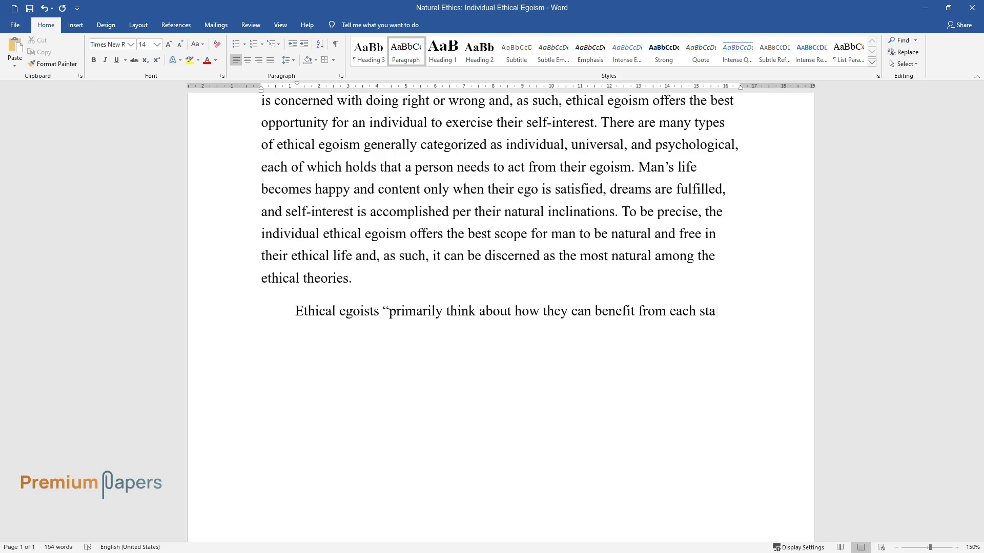
type("tion” and therefore they “believe t")
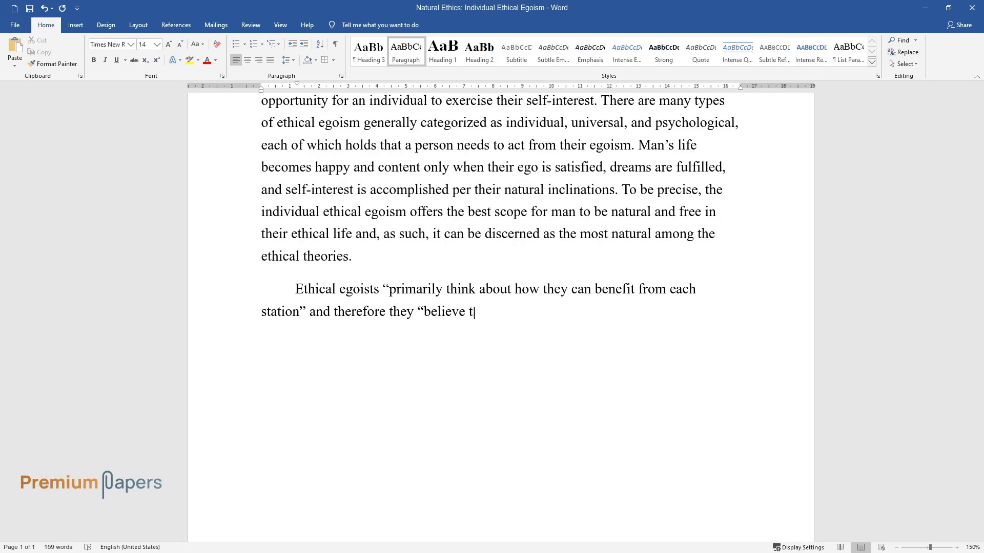
type("hat life shouldn’t involve sacrific")
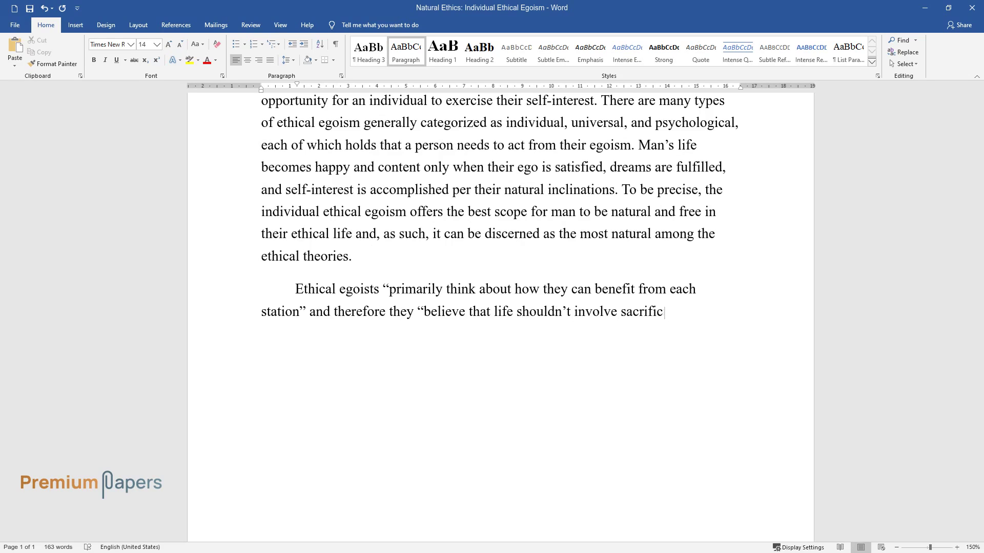
type("es” for others. Individual ethical ")
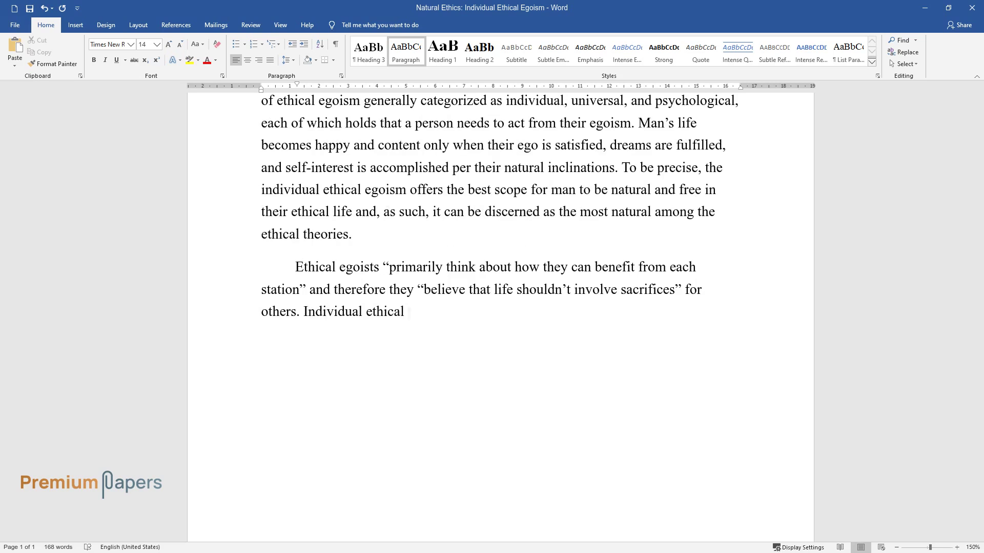
type("egoism is very often regarded as th")
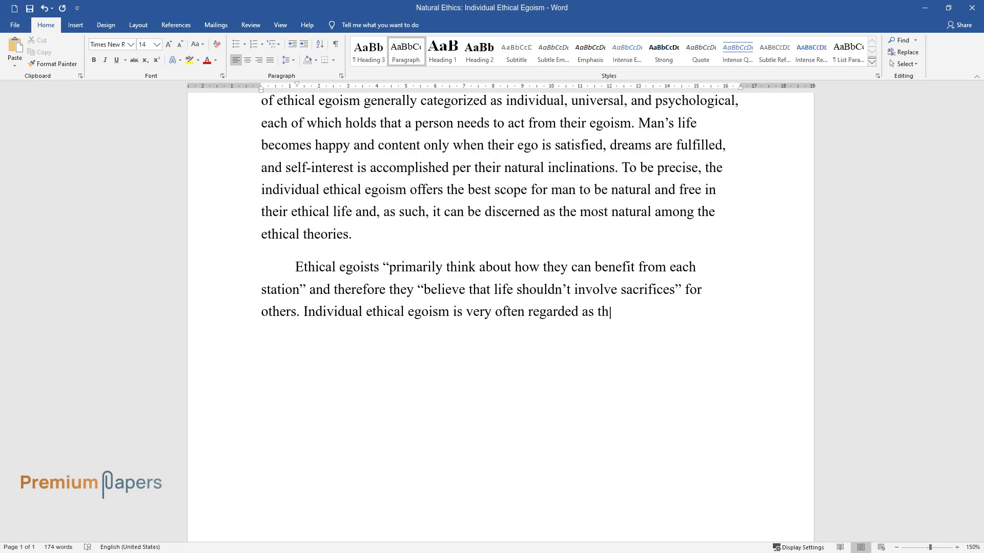
type("e most selfish and self-centered of ethical")
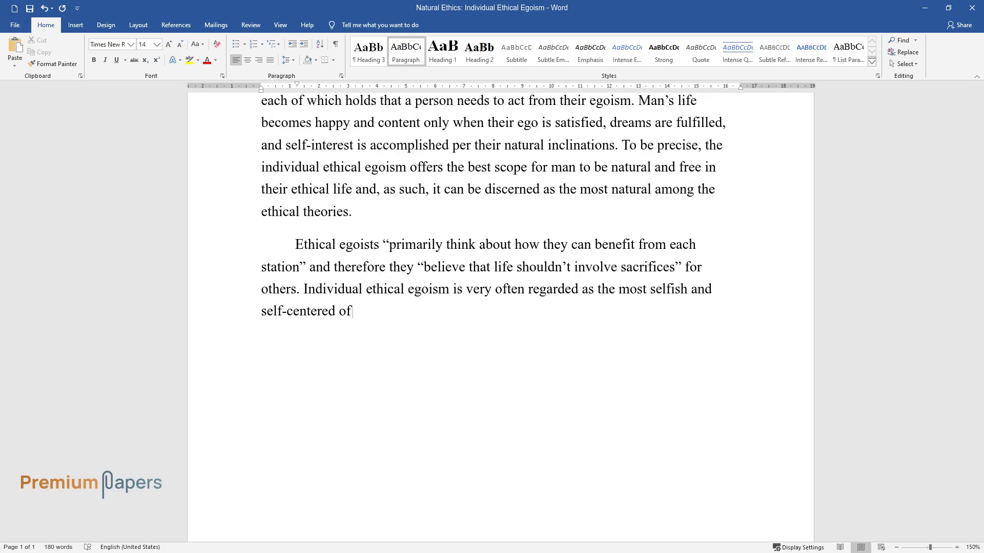
type(" theories; however, it is t")
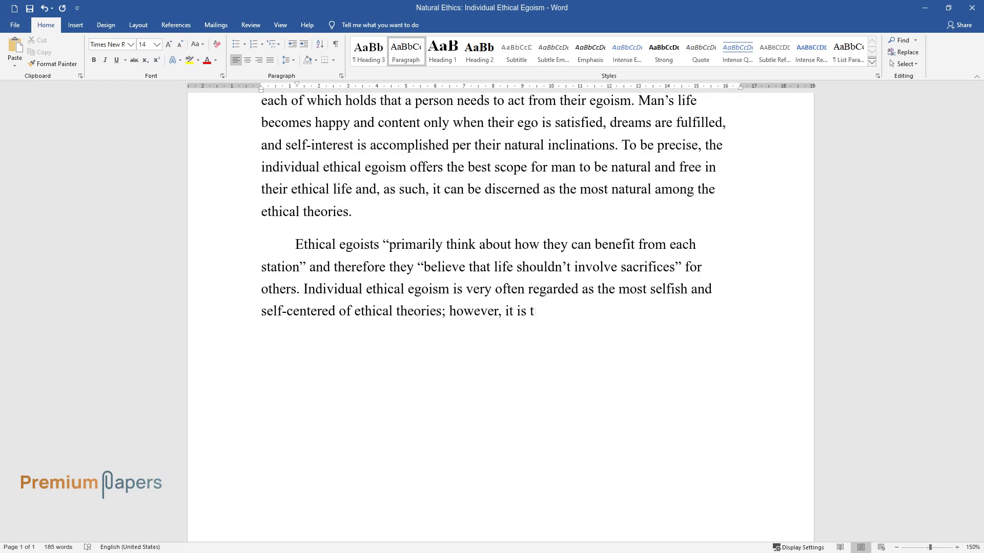
type("he most natural of ethical theories ")
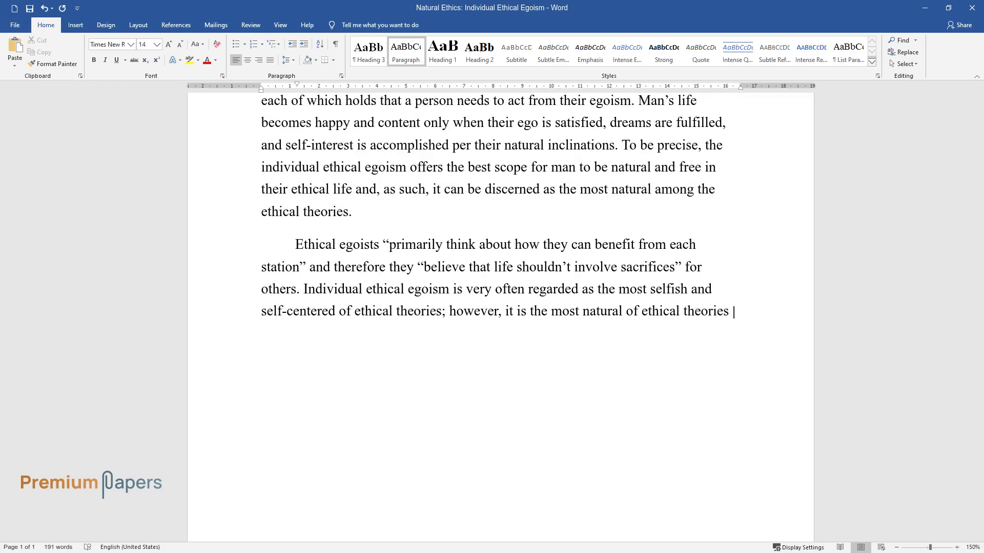
type("as a person needs to make no compro")
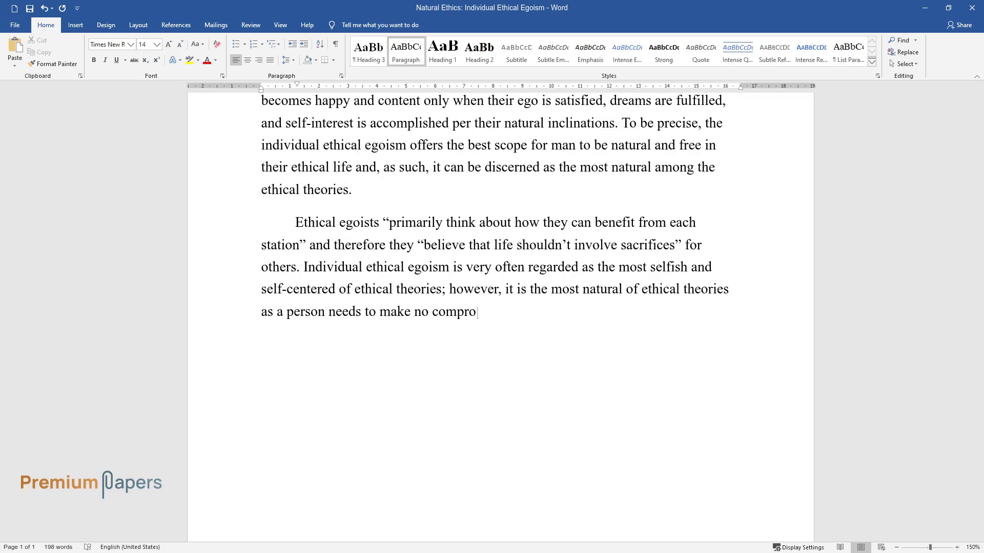
type("mises with their natural self as th")
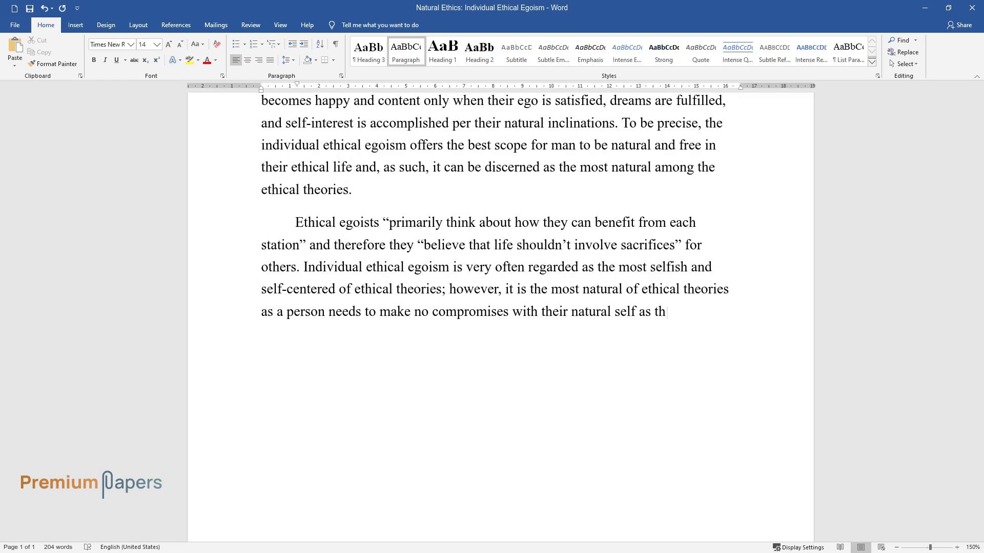
type("ey expect everyone to act in their ")
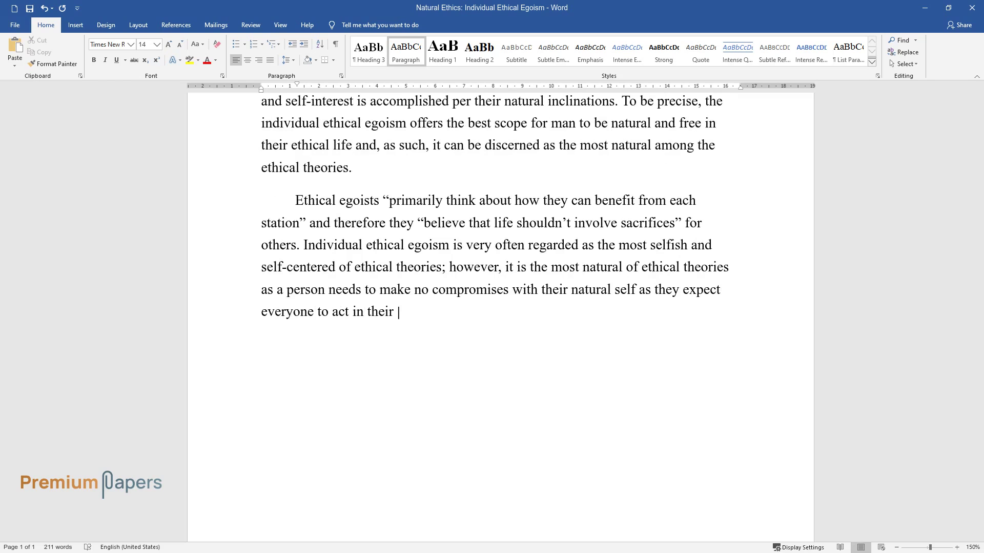
type("self-interest. Thus, the individual")
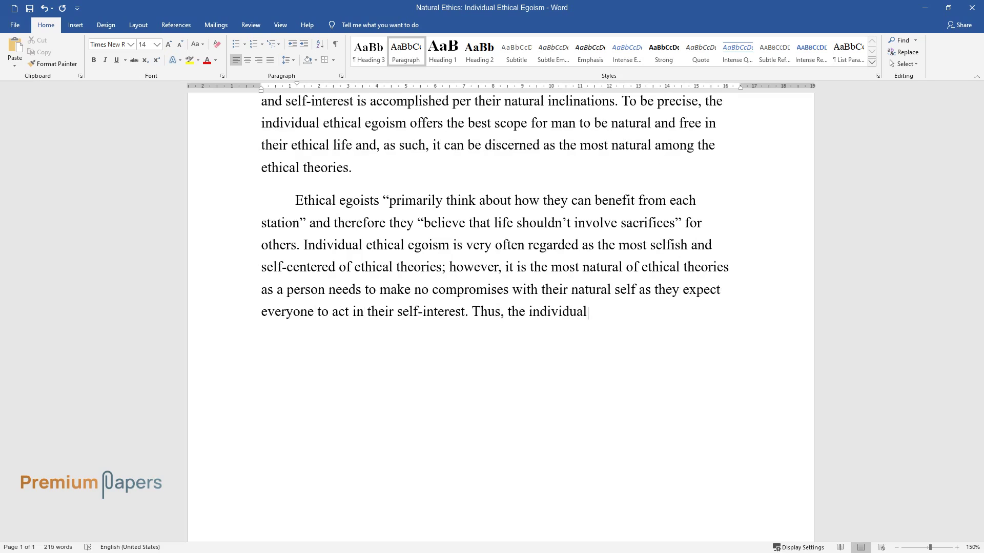
type(" is completely free to move about i")
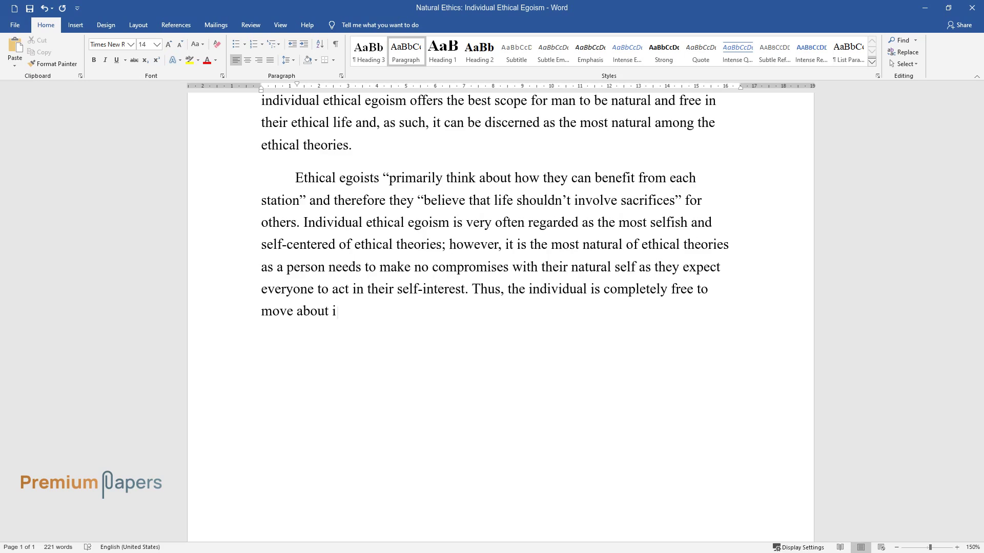
type("n the pursuit of their self-interest. Individual ethical egoism varies")
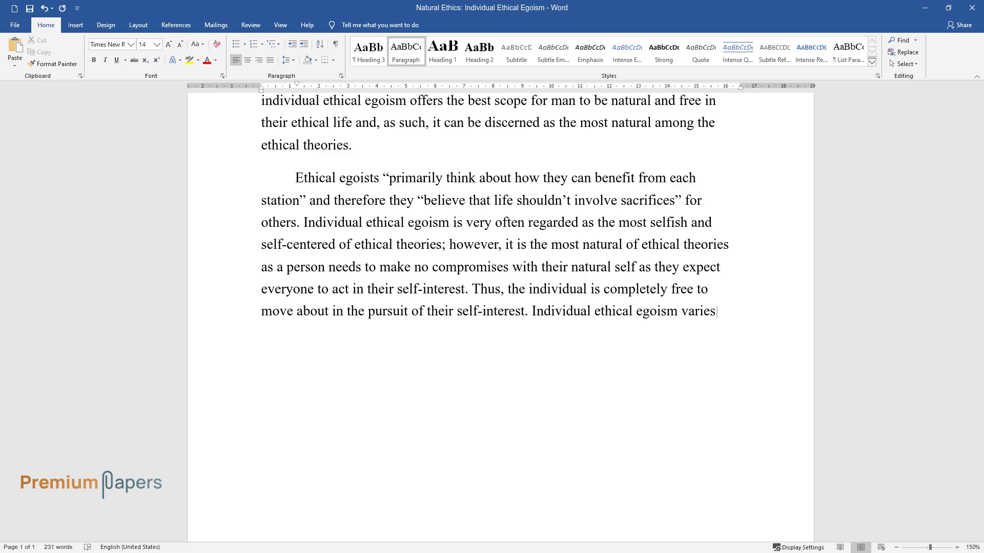
type(" from person to person and, as a result, it is never possible to have ")
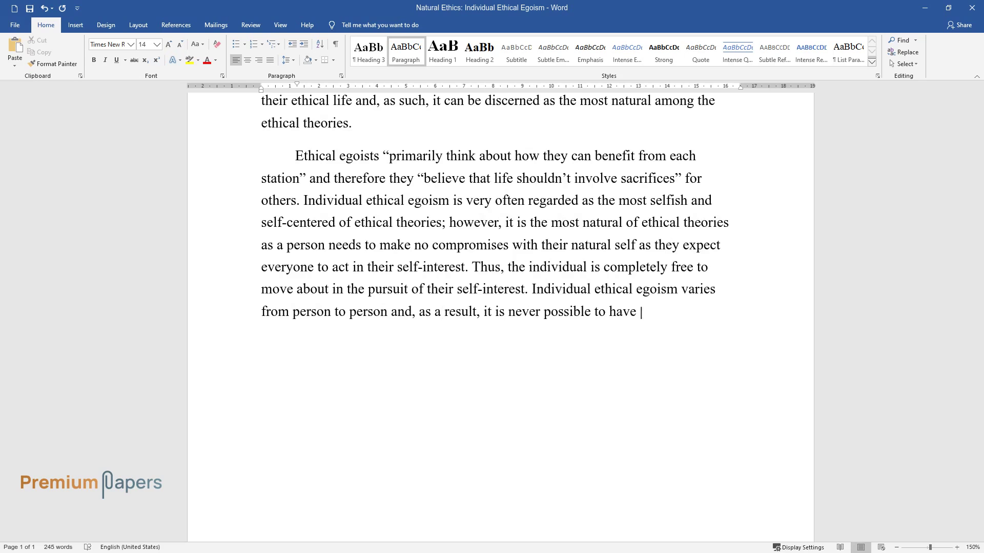
type("a common or universal ethical egois")
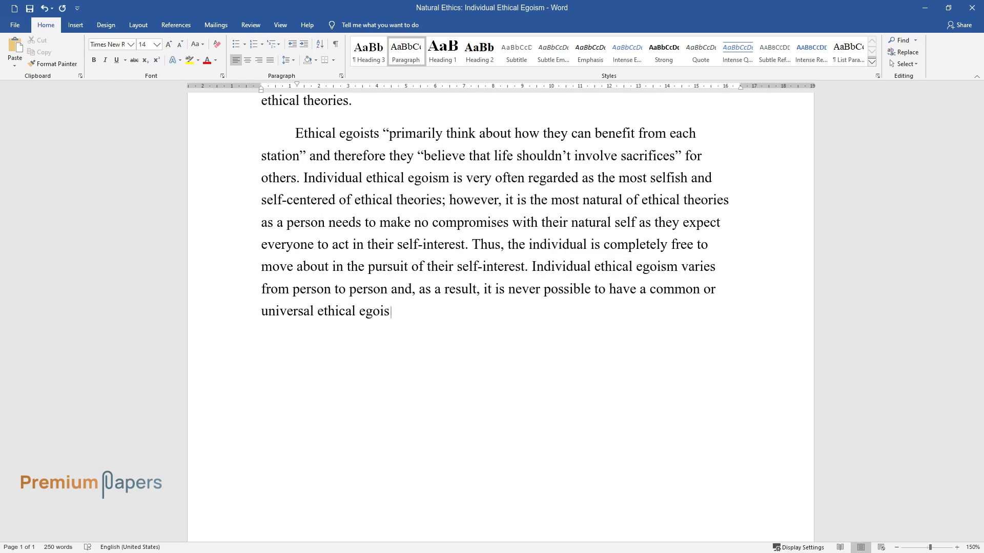
type("m when everyone is an individual et")
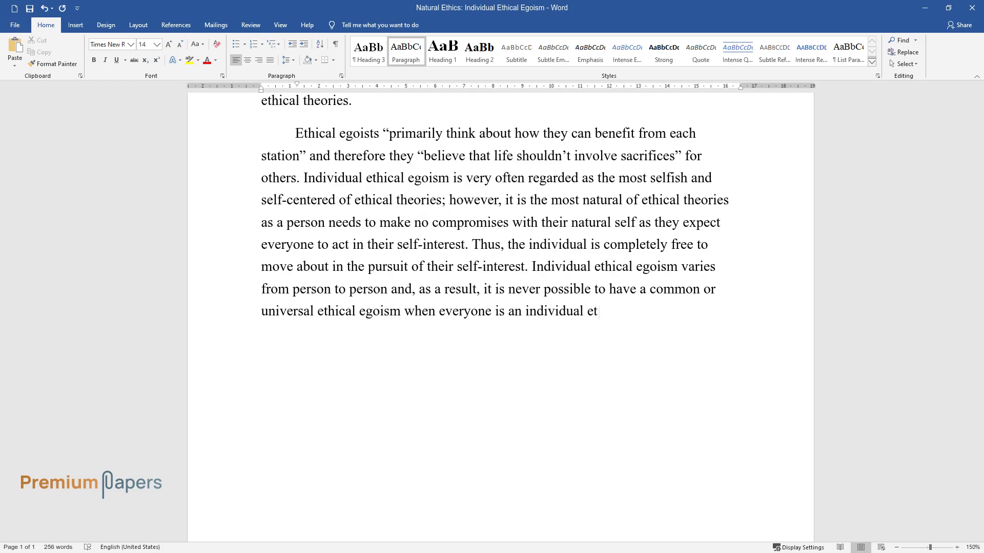
type("hical egoist. Similarly, there are n")
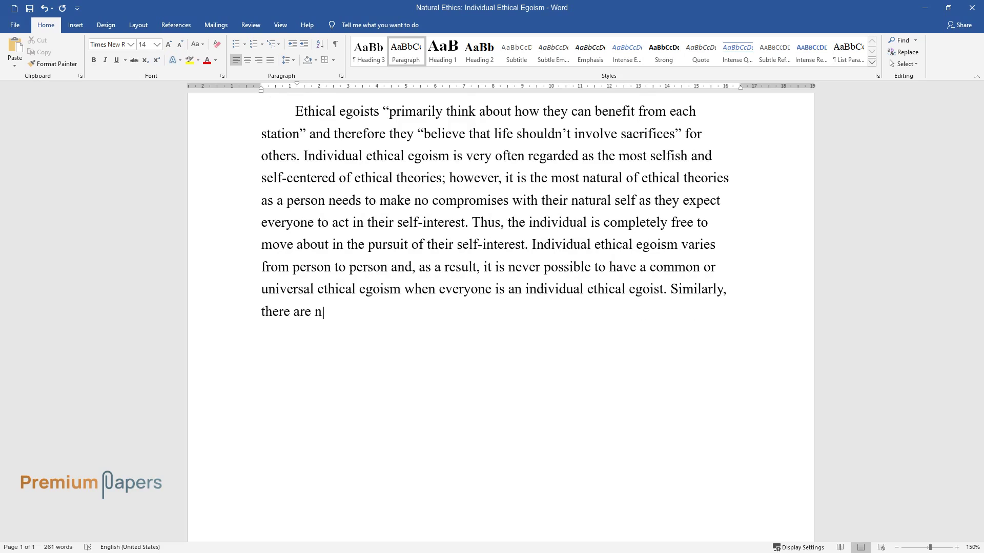
type("o points of comparison between the ")
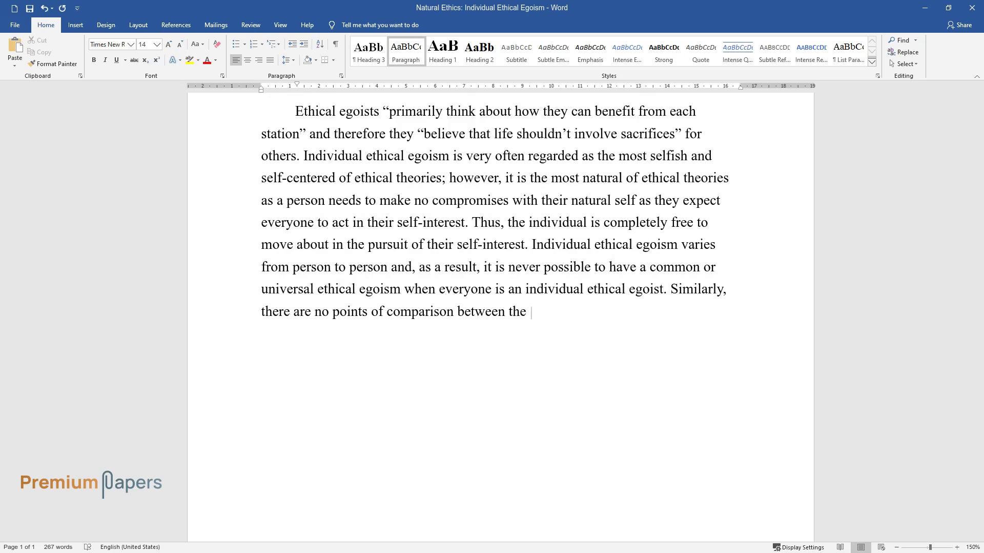
type("individual ethical egoisms of the t")
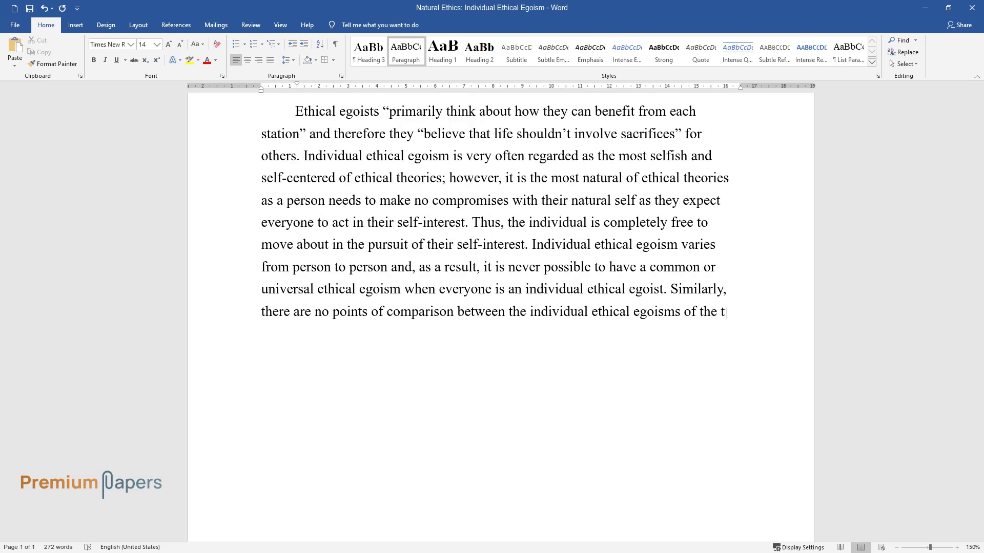
type("wo individuals as their interests, ")
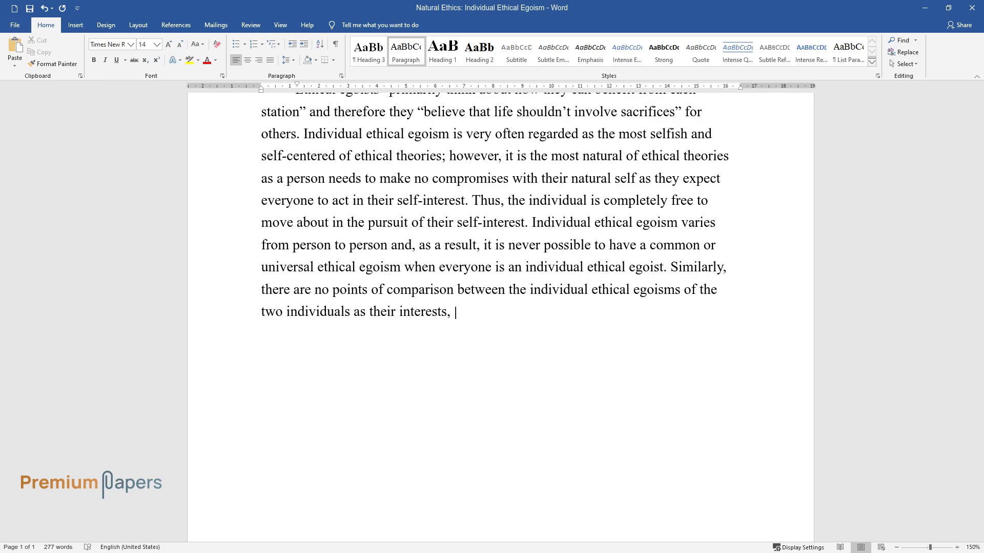
type("needs, and wants are entirely diffe")
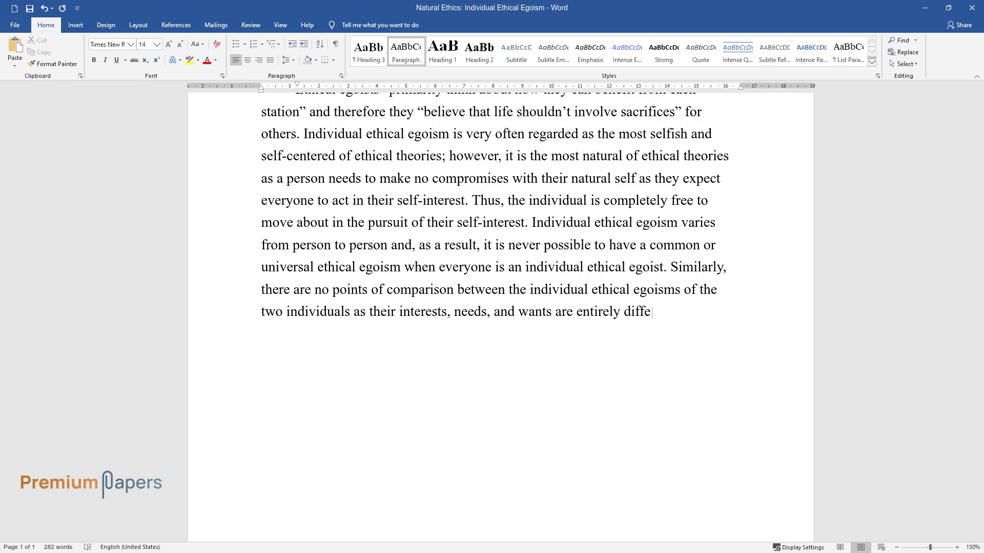
type("rent, and they are guided by differ")
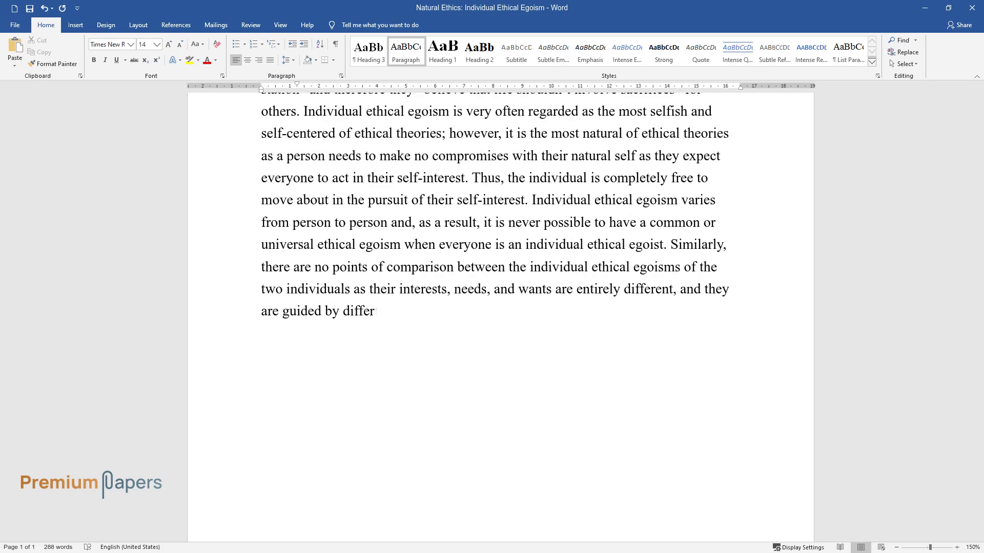
type("ent motivations. The argument also ")
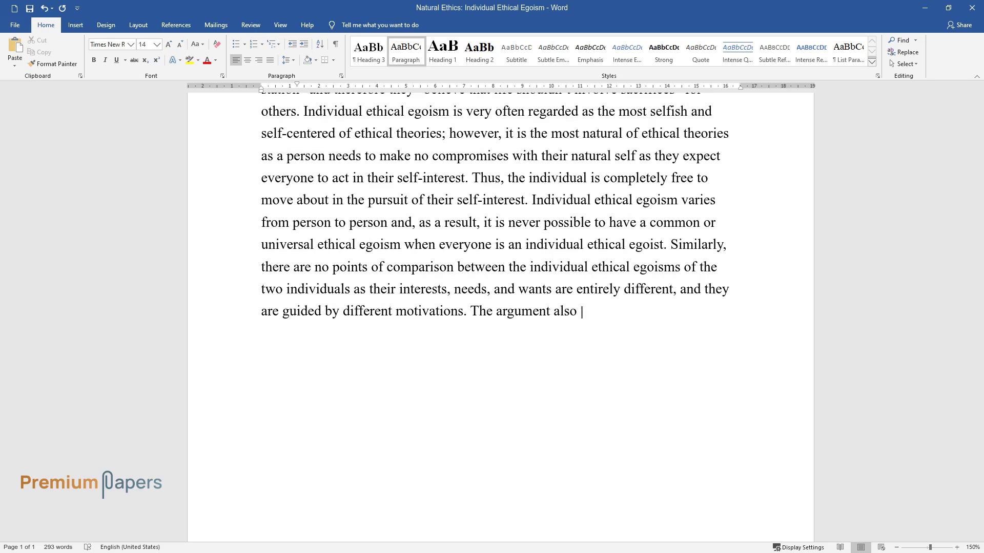
type("presupposes that individual ethical")
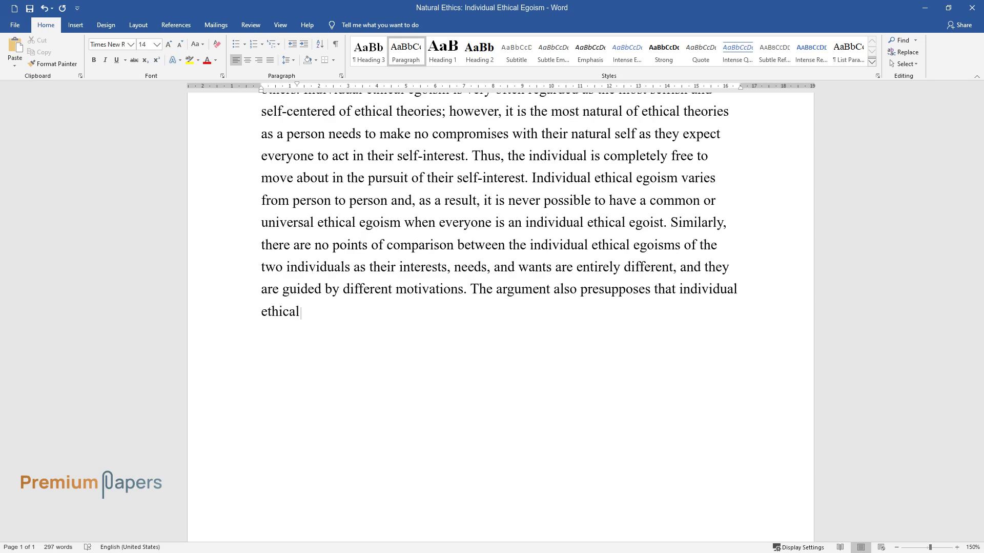
type(" egoists may never interfere or enc")
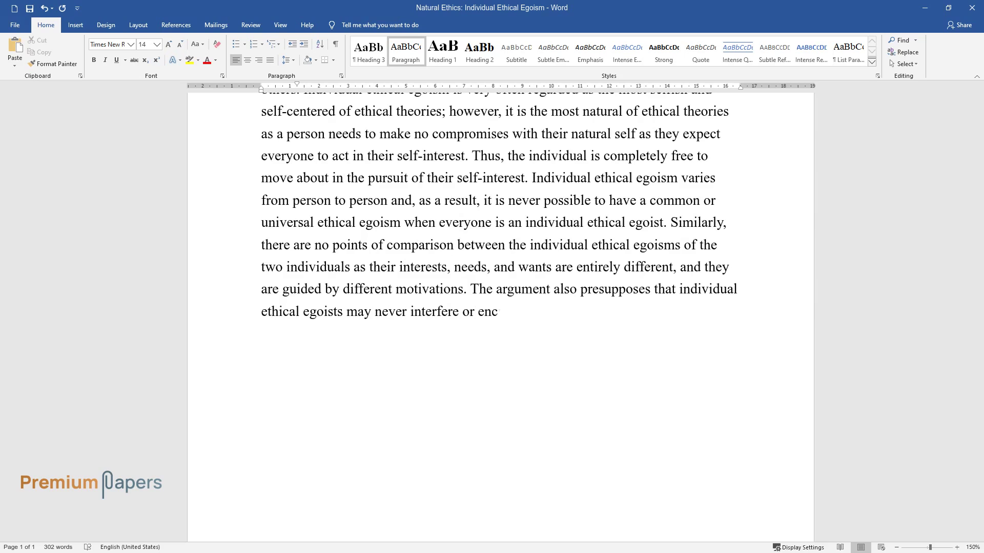
type("roach into the self-interest of oth")
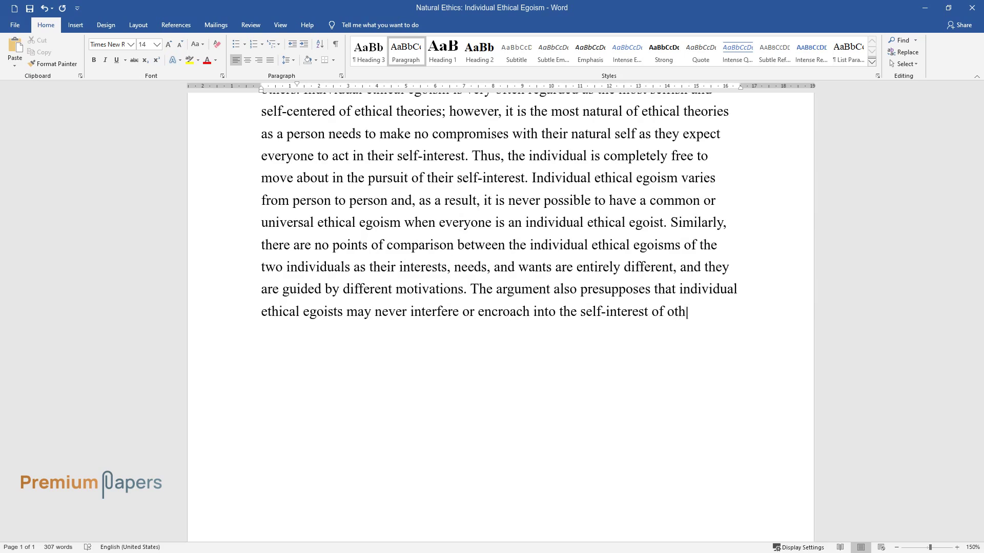
type("ers even though th")
type("eir natural inclination is")
type(" for others to act following their self-interest.")
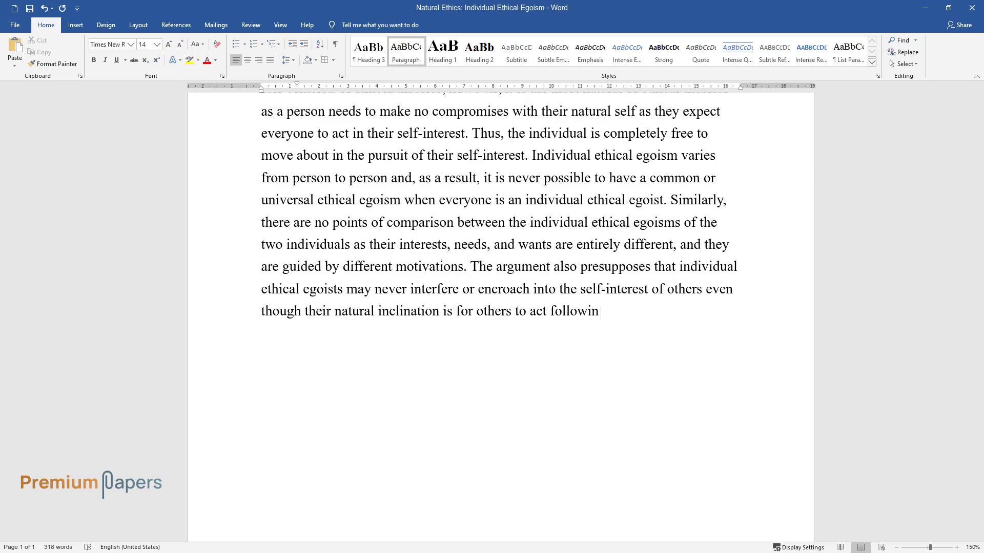
key("Return")
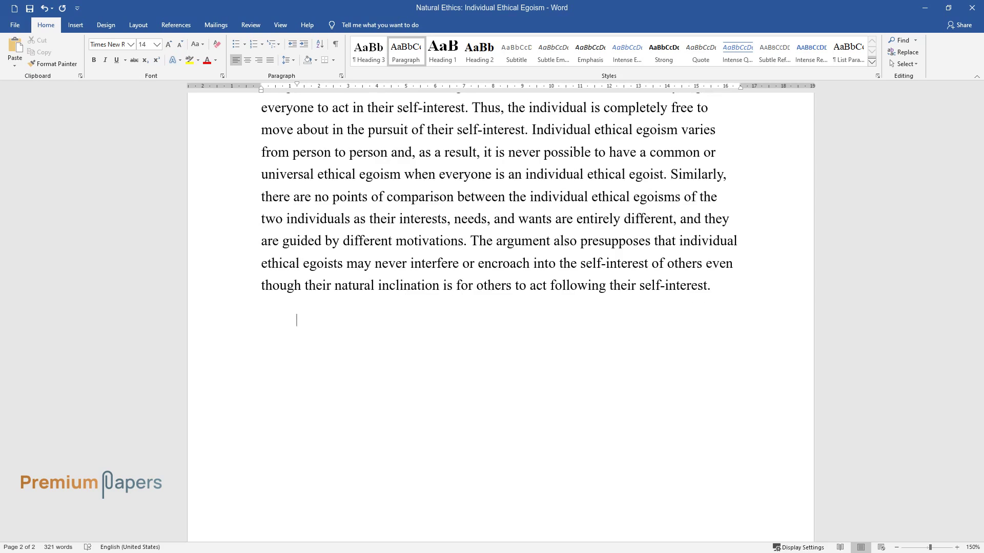
- Write the paragraph from 'Many doubt the credibility…' to '…isolation and not in society.'
type("Many doubt the credibility")
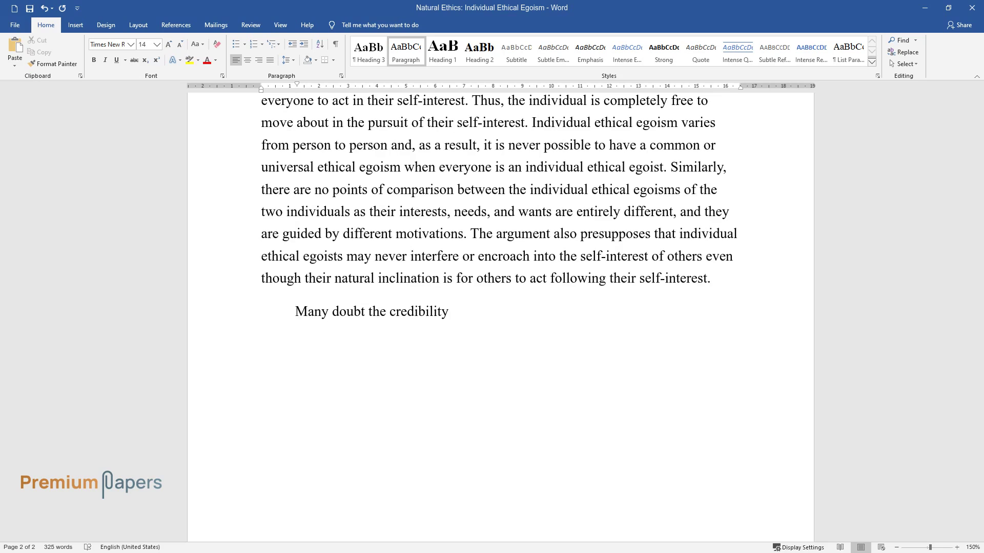
type(" and practicability of the free ex")
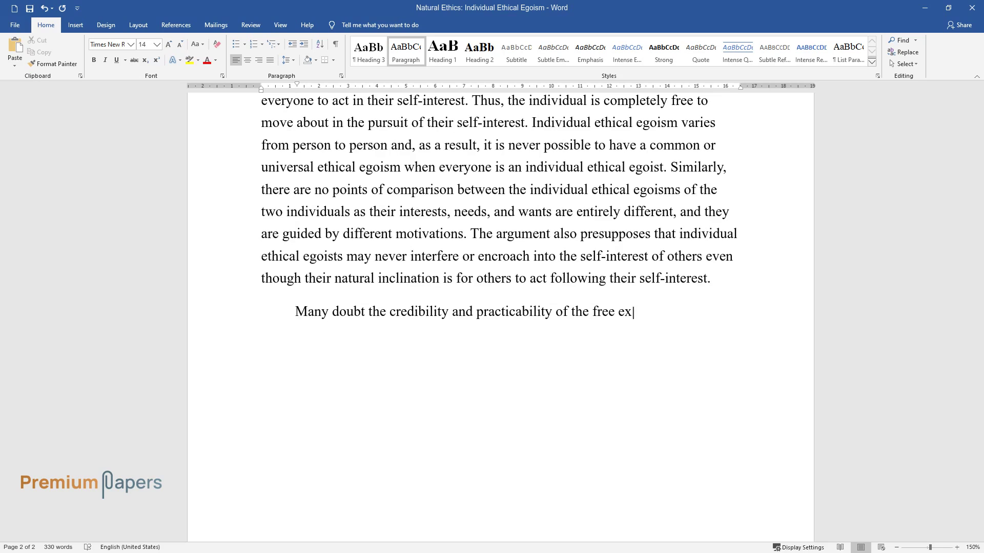
type("ercise of individual ethical egois")
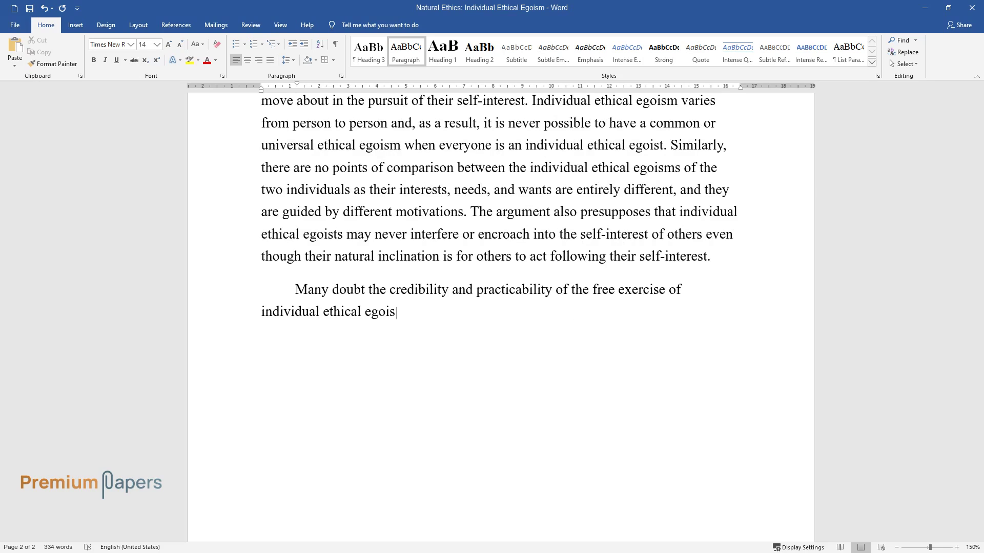
type("m in the modern world where one's moral codes are determine")
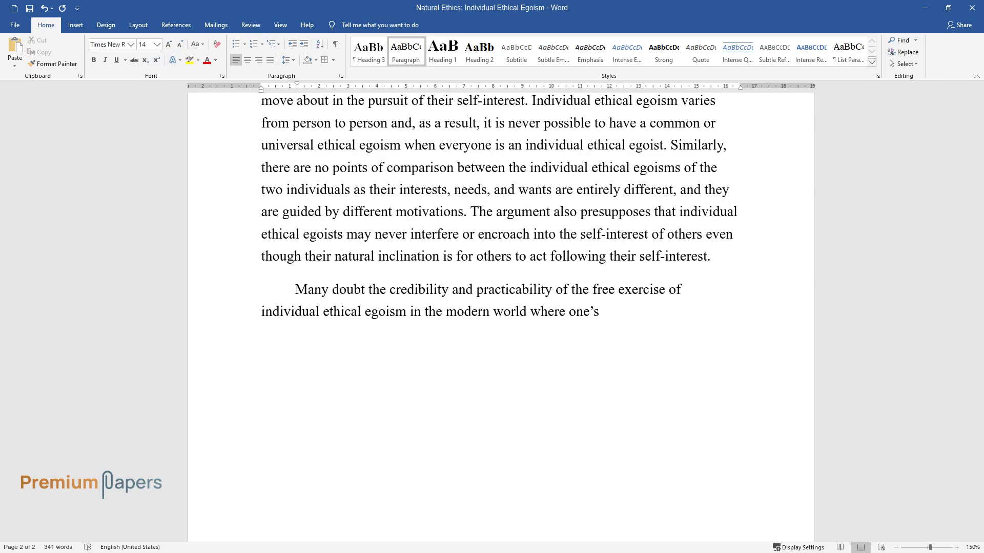
type("d by exte")
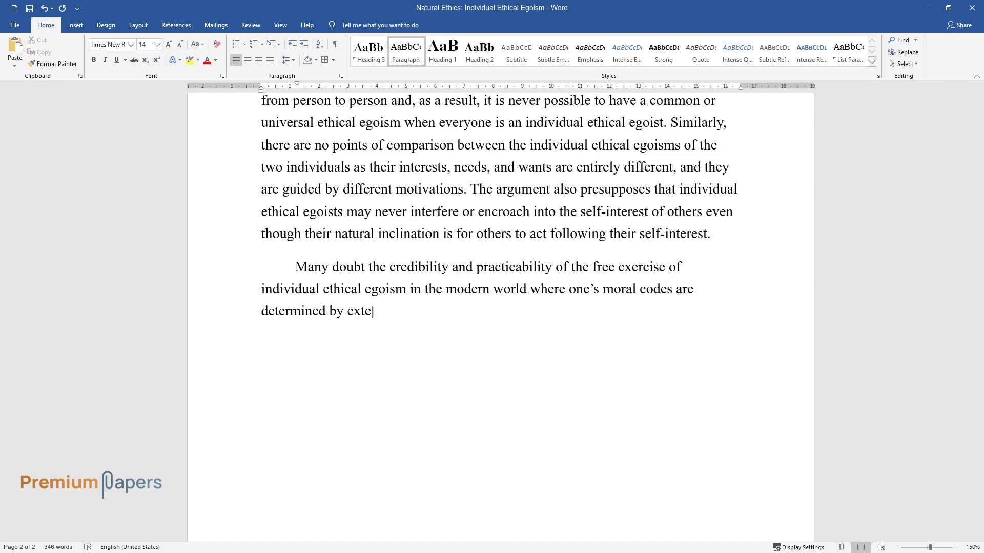
type("rnal factors such as religion or s")
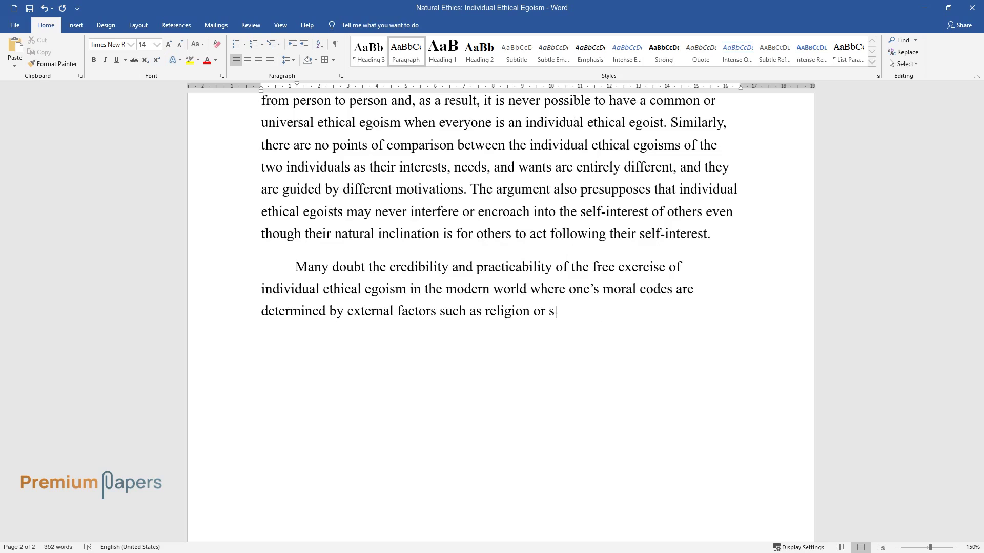
type("ociety's ethical codes of what is morally ")
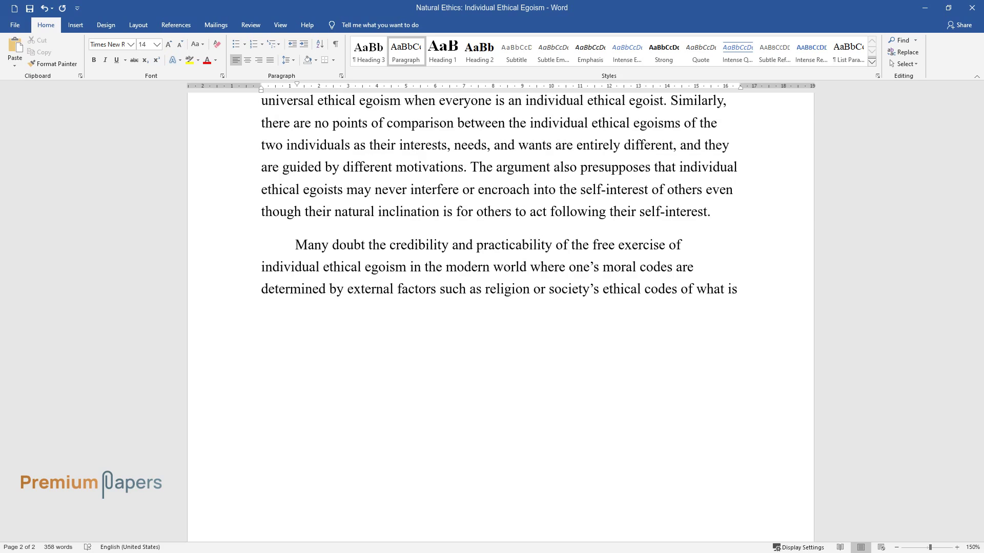
type("right and wrong. People w")
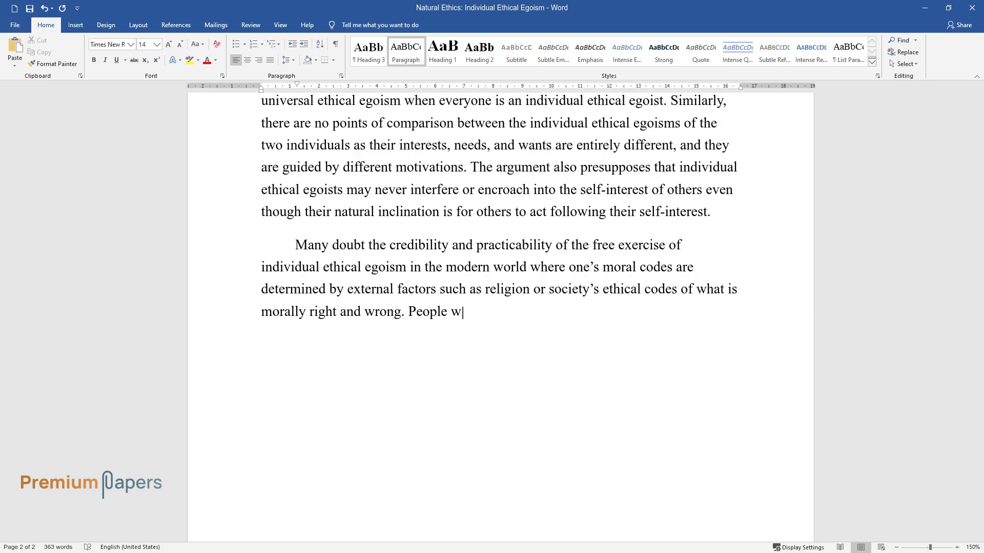
type("ho consider individual ethical ego")
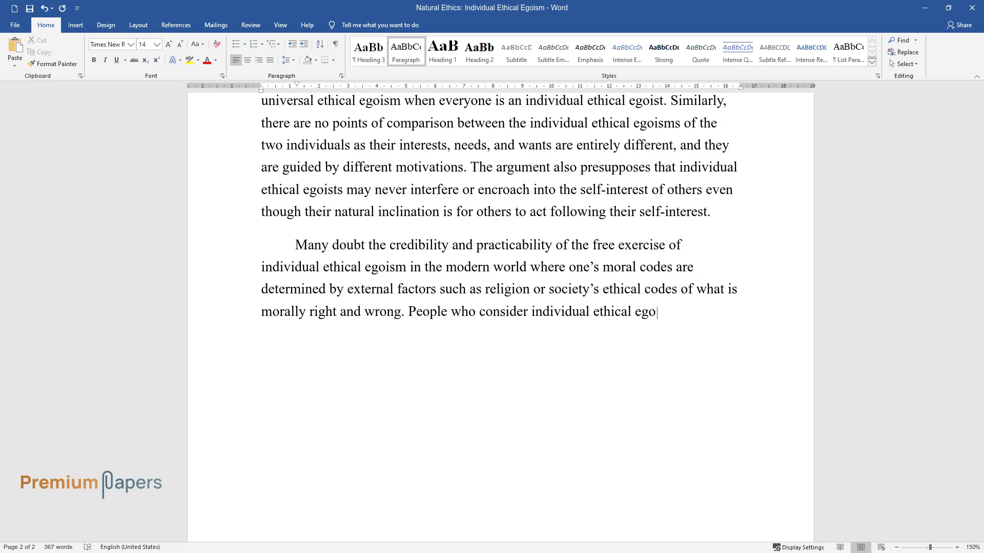
type("ism as a failure do so as ")
type("they rea")
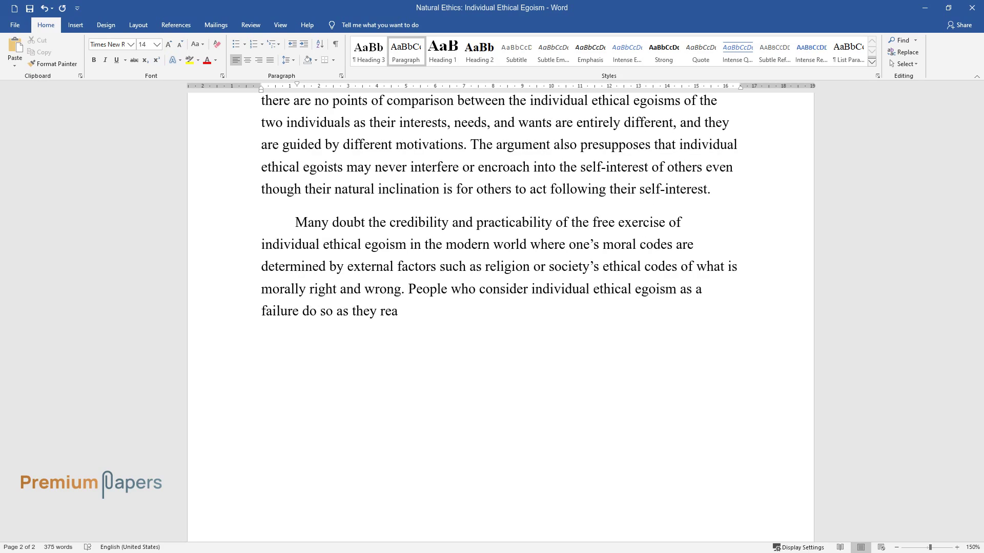
type("lize that one's \"morality must include some recogni")
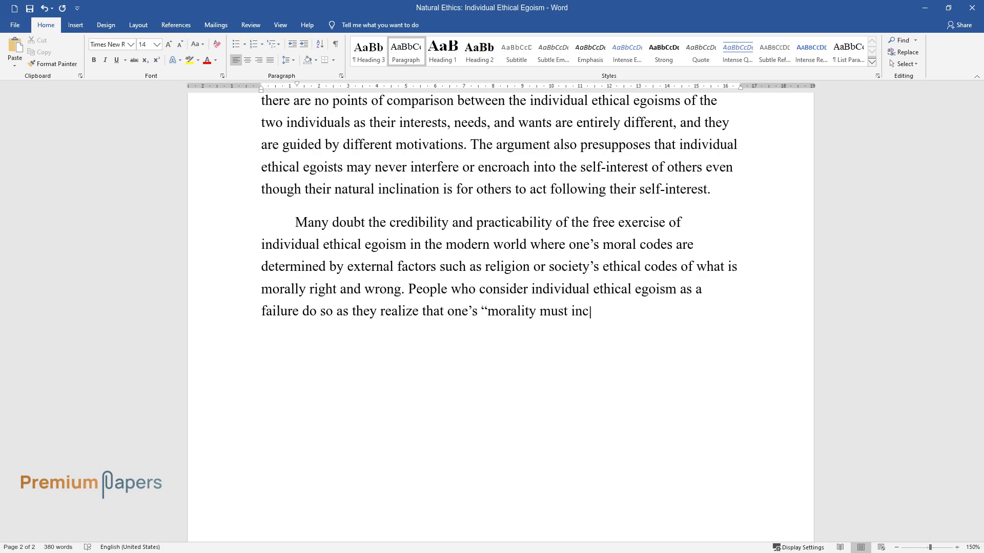
type("tion of the needs")
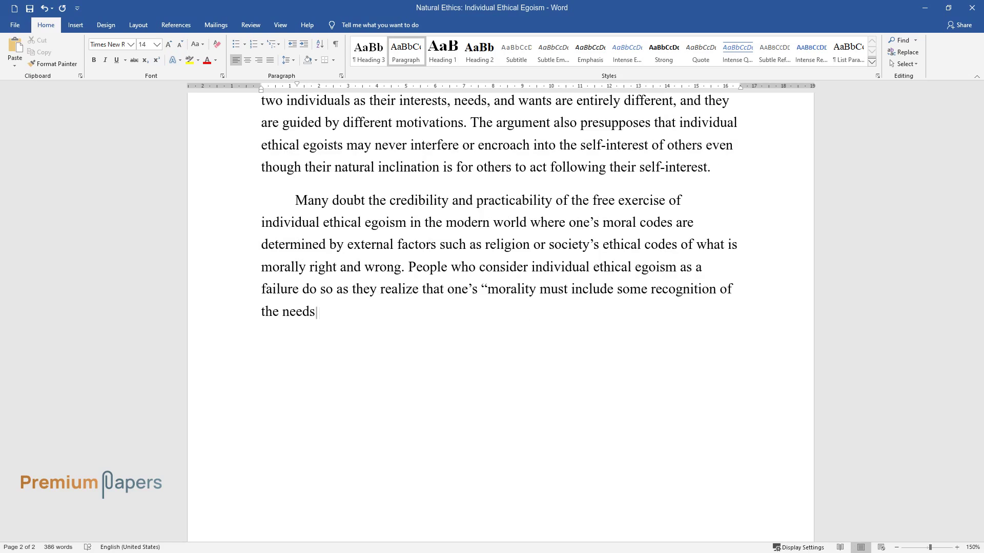
type(" of others.\" Arguably, individual")
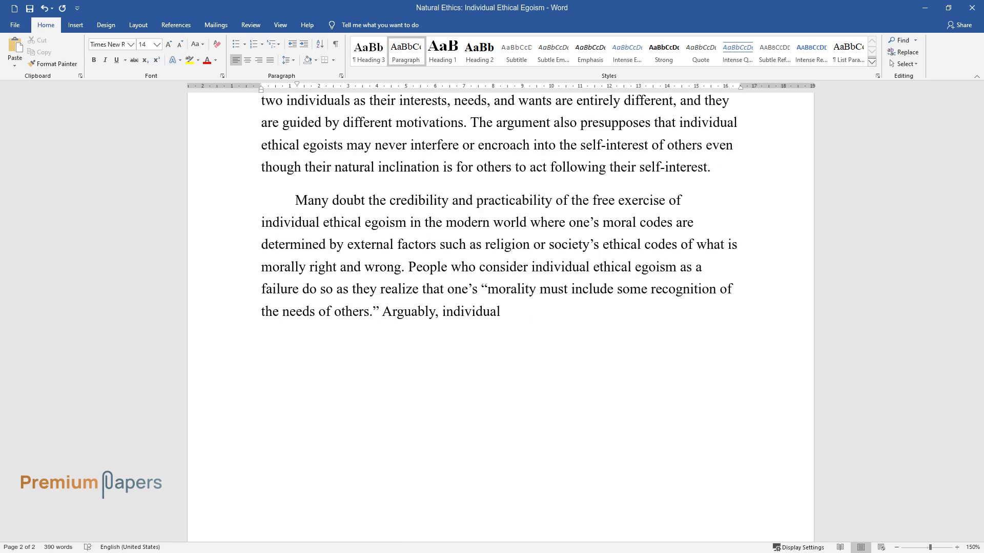
type(" ethical egoism theory sees a man i")
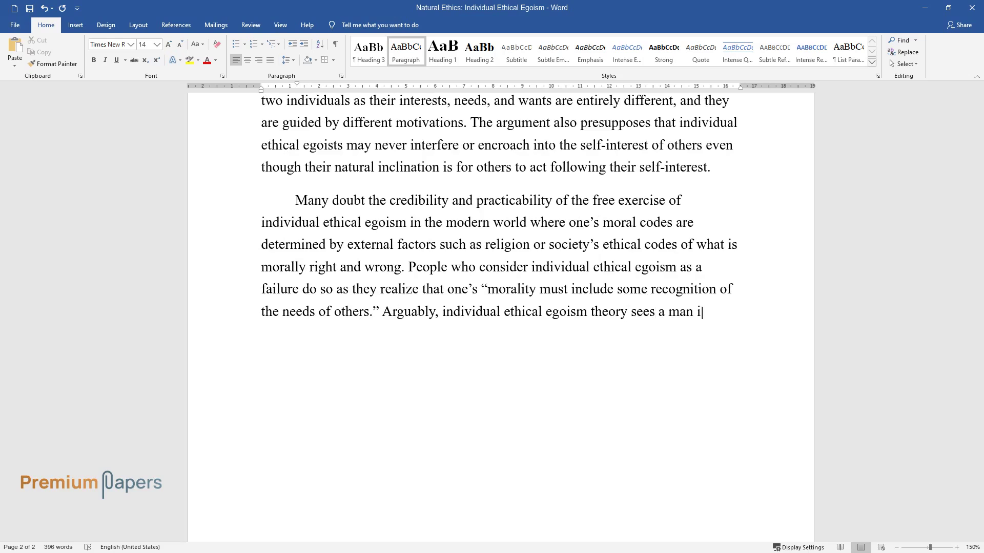
type("n isolation and not in society.")
key("Return")
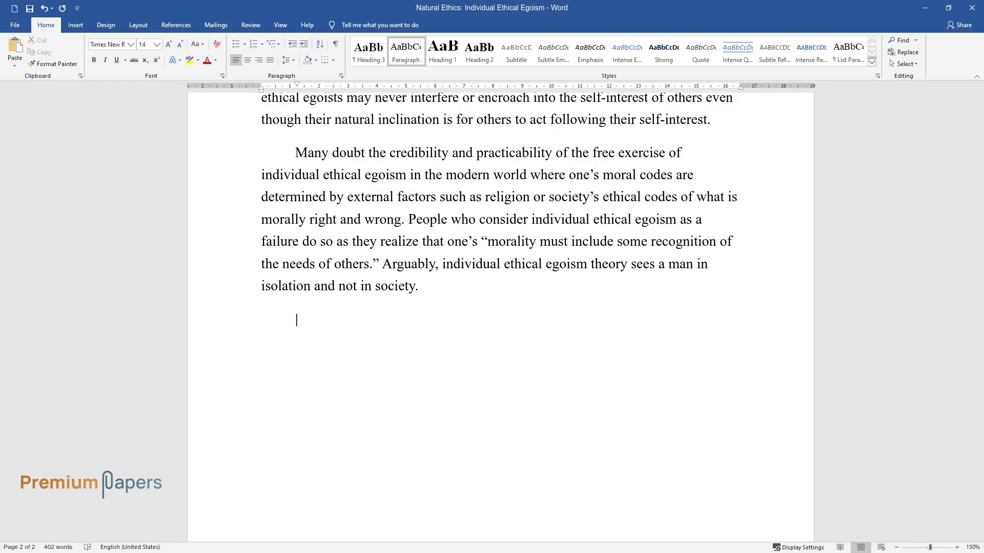
- Write the paragraph beginning 'The question of how far…' on changing self-interest and individuality
type("The question of how far the i")
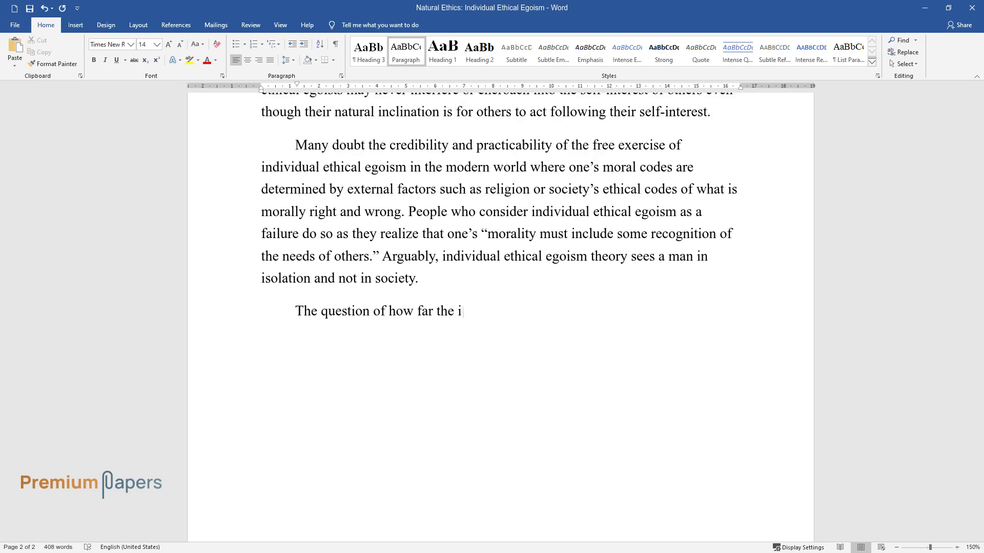
type("ndividual ethical egoism theory of")
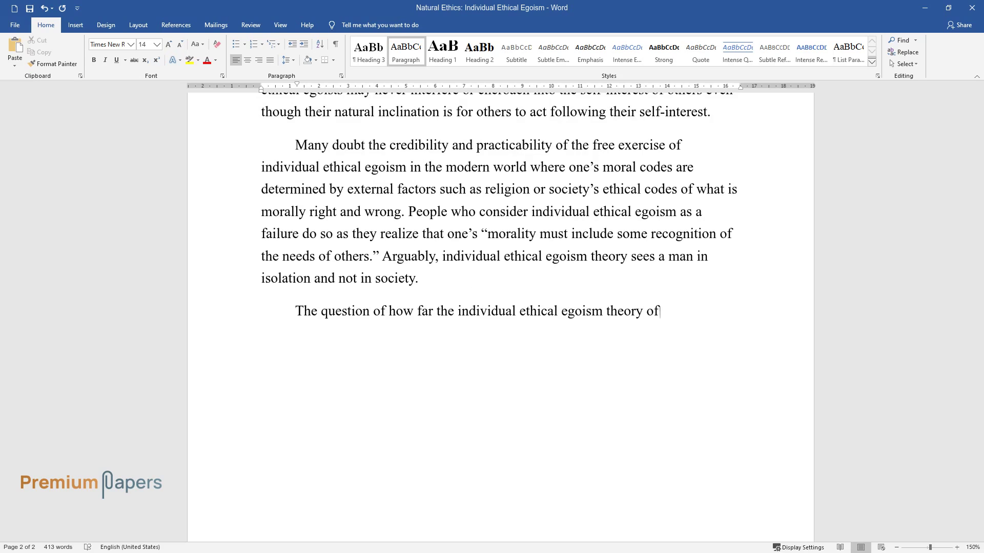
type(" natural ethics supports the tradi")
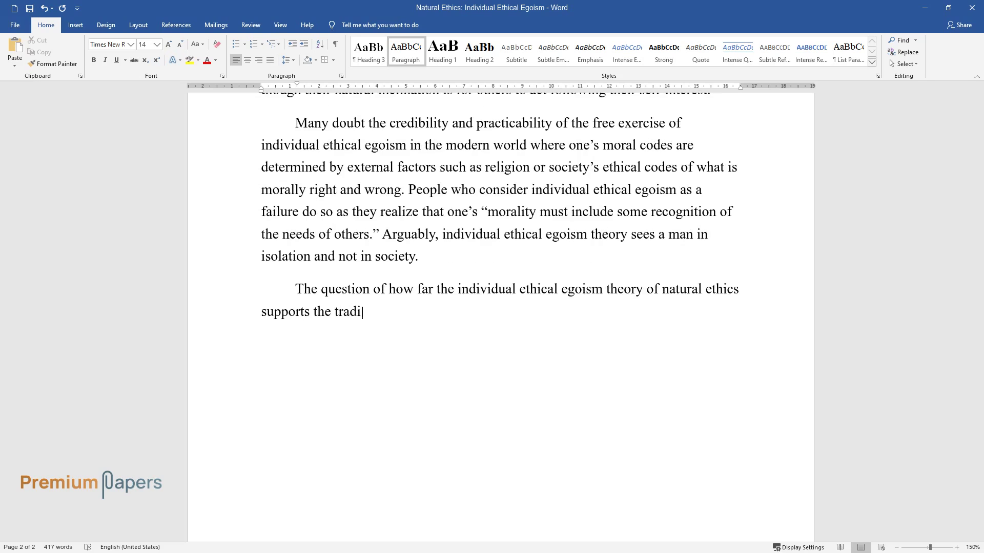
type("tional notion of morality and ethi")
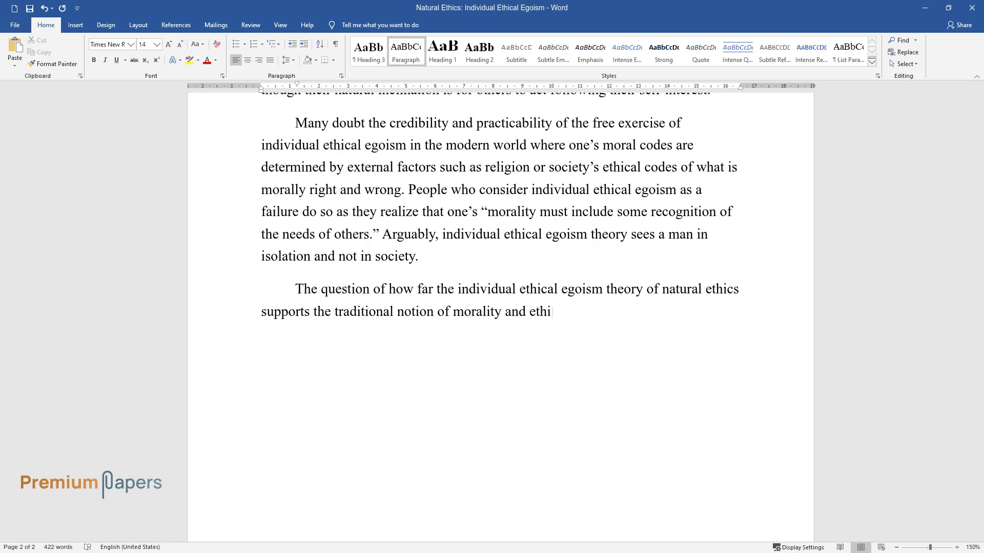
type("cal codes is debatable. The self-")
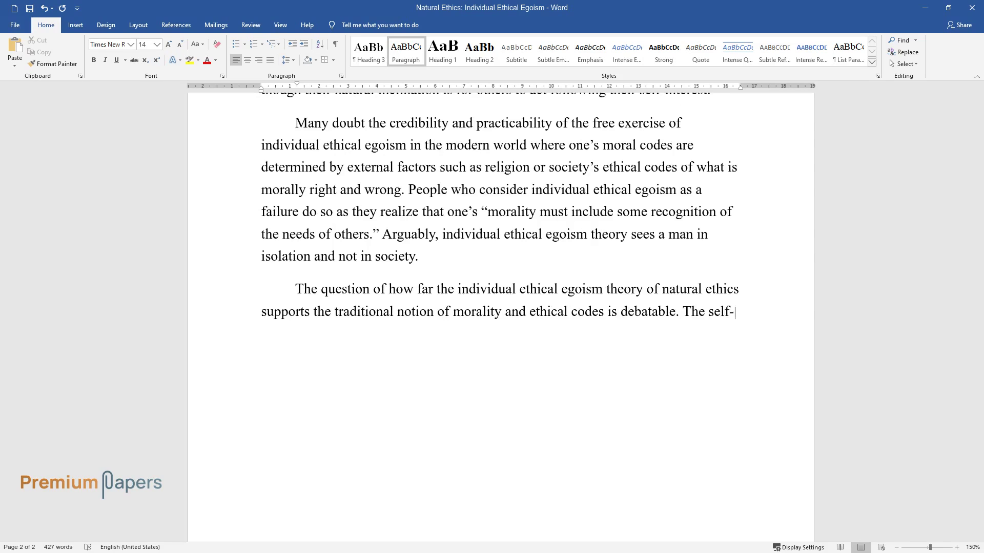
type("interest of a person need not alwa")
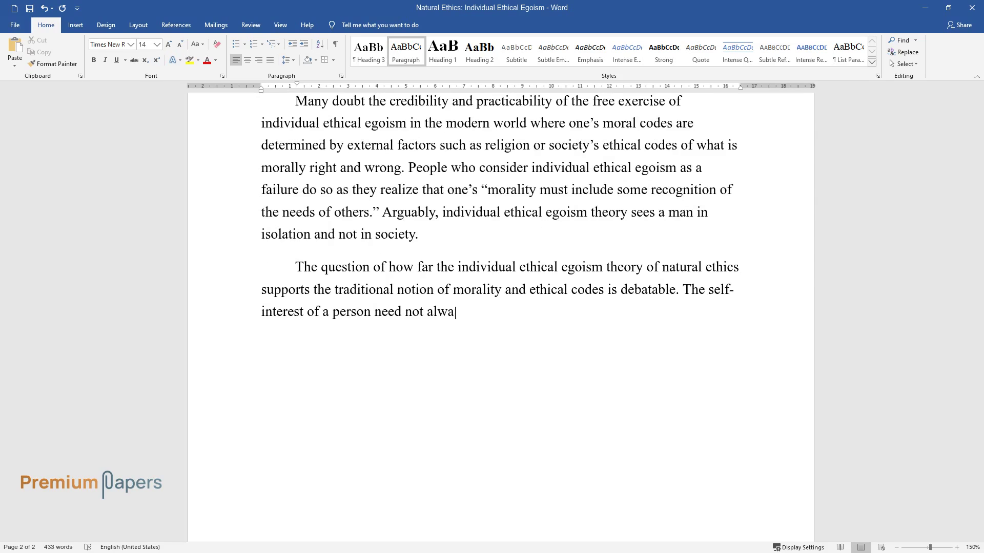
type("ys be true or moral and it is poss")
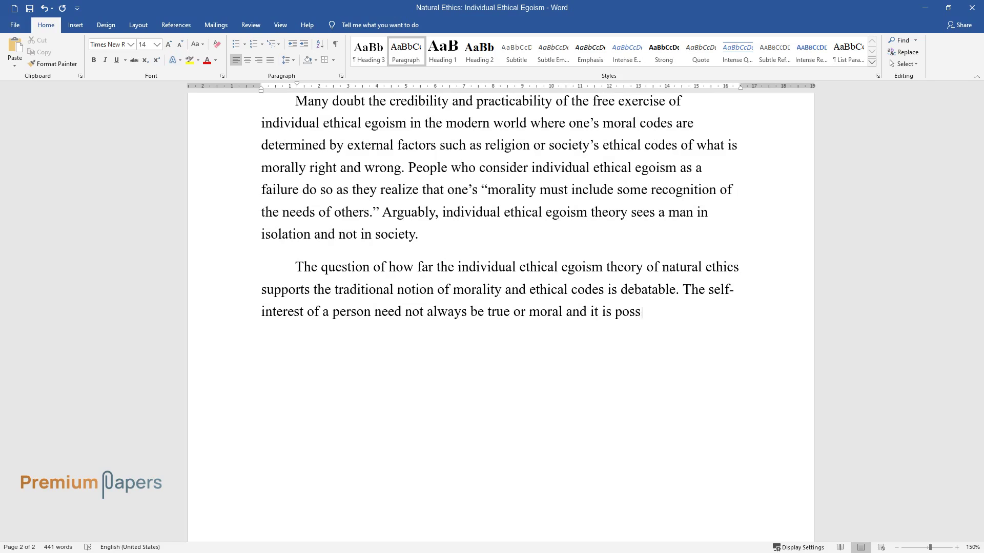
type("ible that a man's self-interest ca")
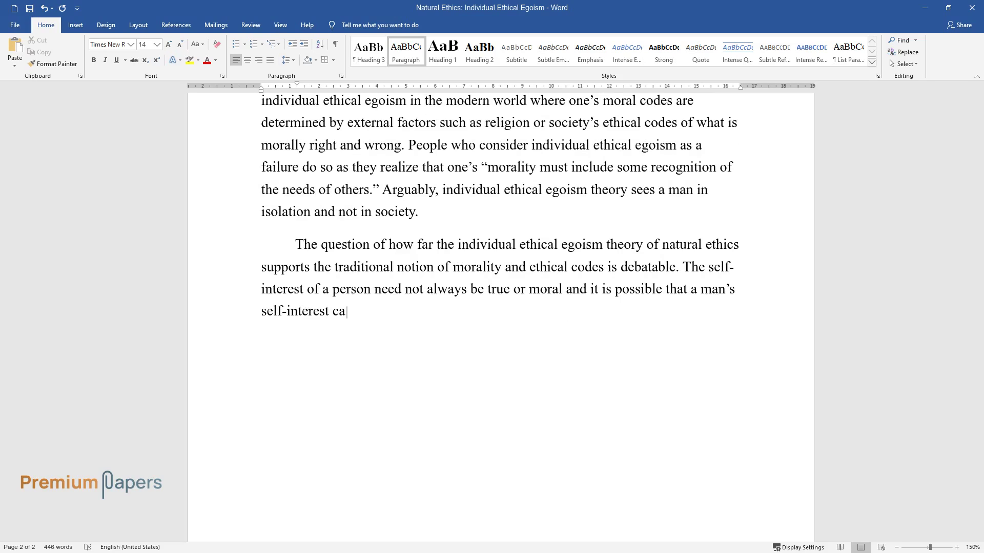
type("n be altered with time or with new")
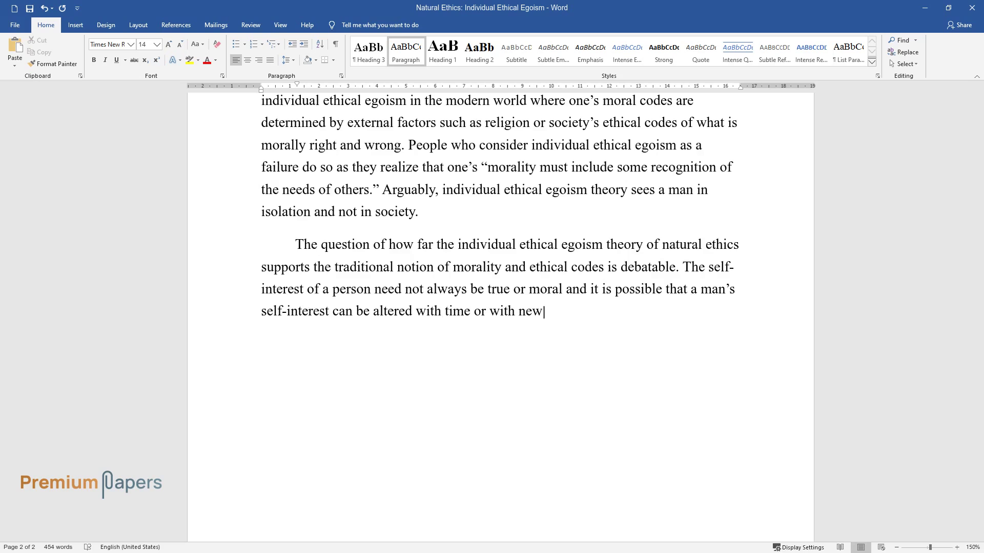
type(" experiences or learning. Similarl")
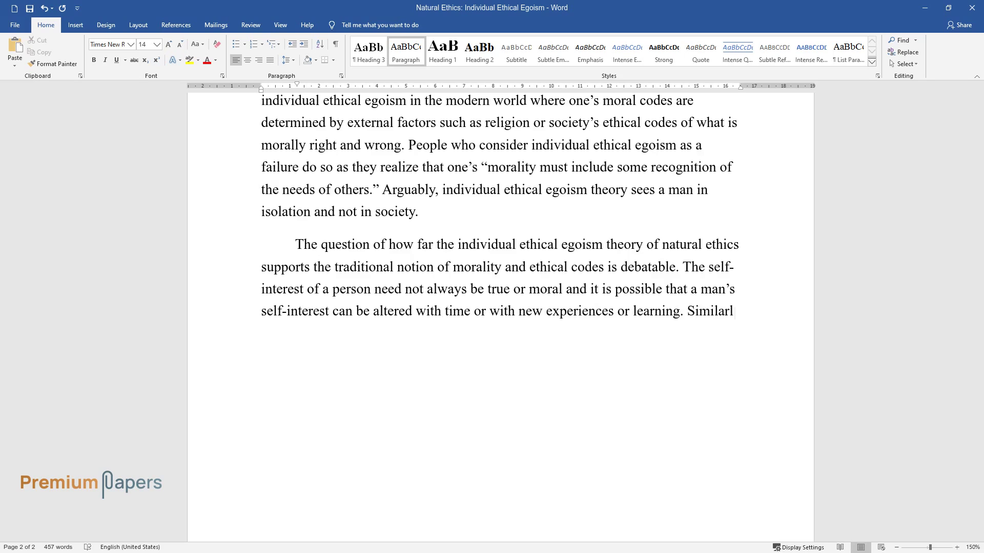
type("y, what is moral or best for an in")
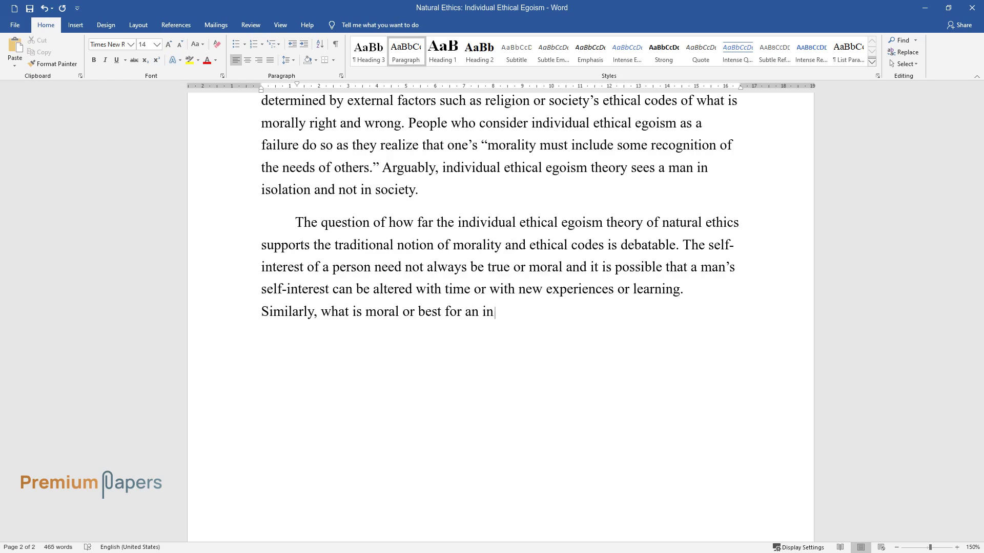
type("dividual may not be for the good o")
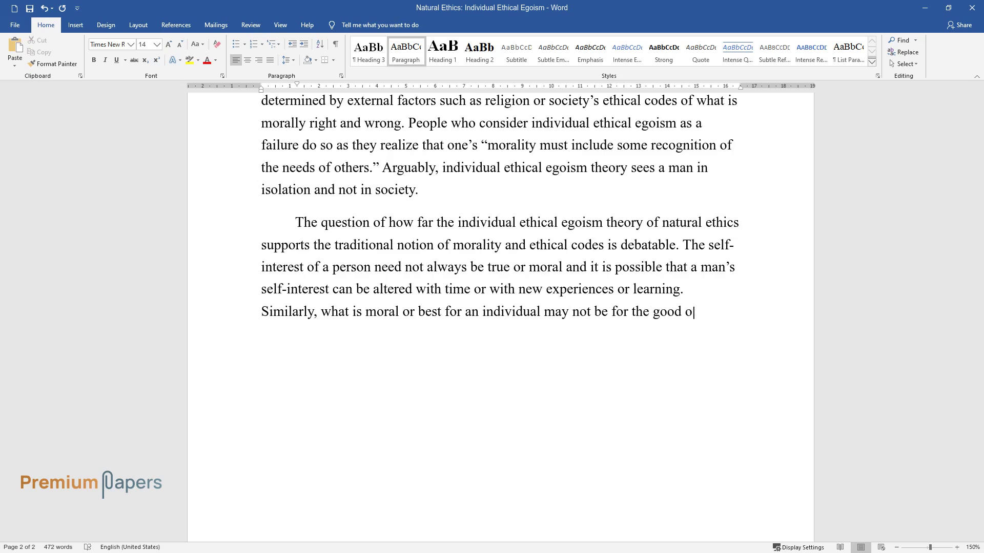
type("f society. However, individual et")
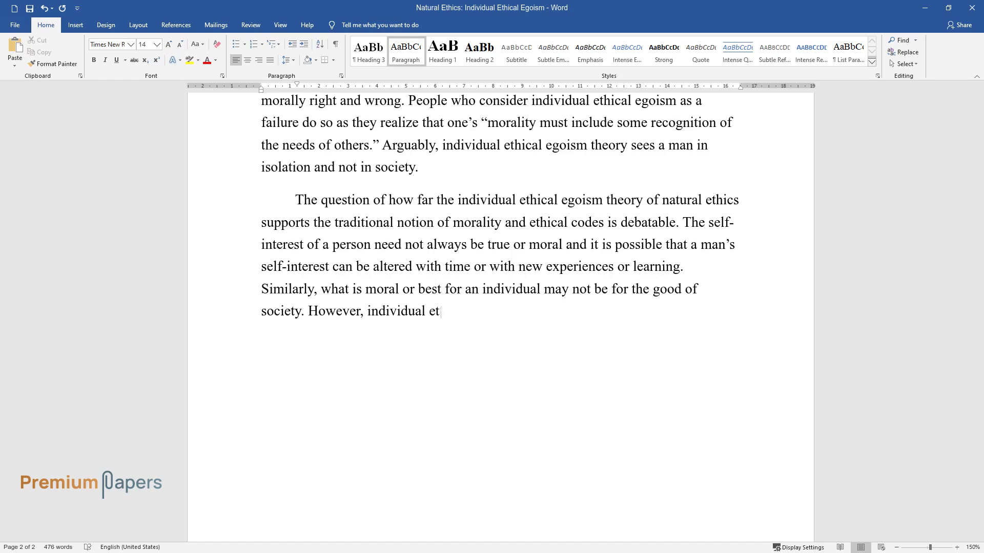
type("hical egoism emphasizes the indivi")
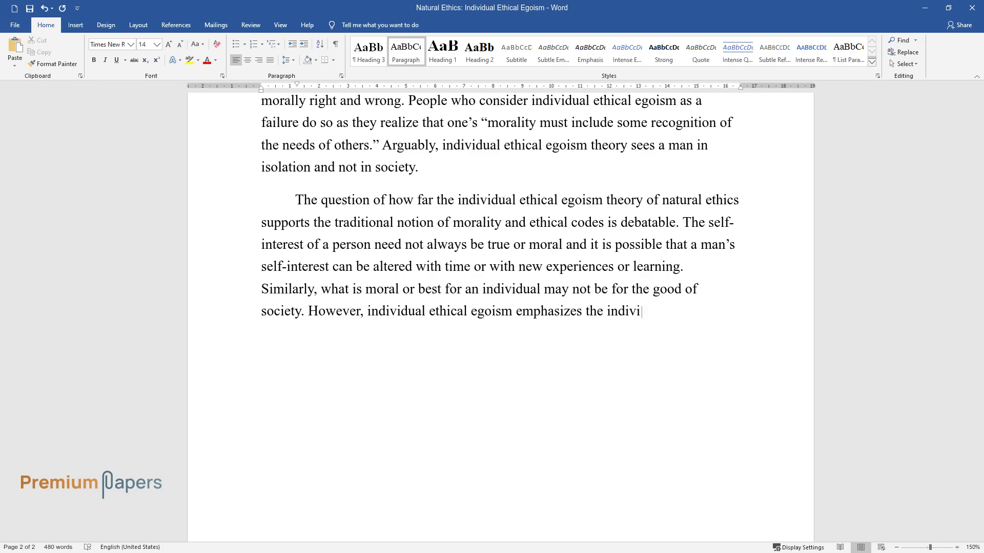
type("duality of each human, and it stre")
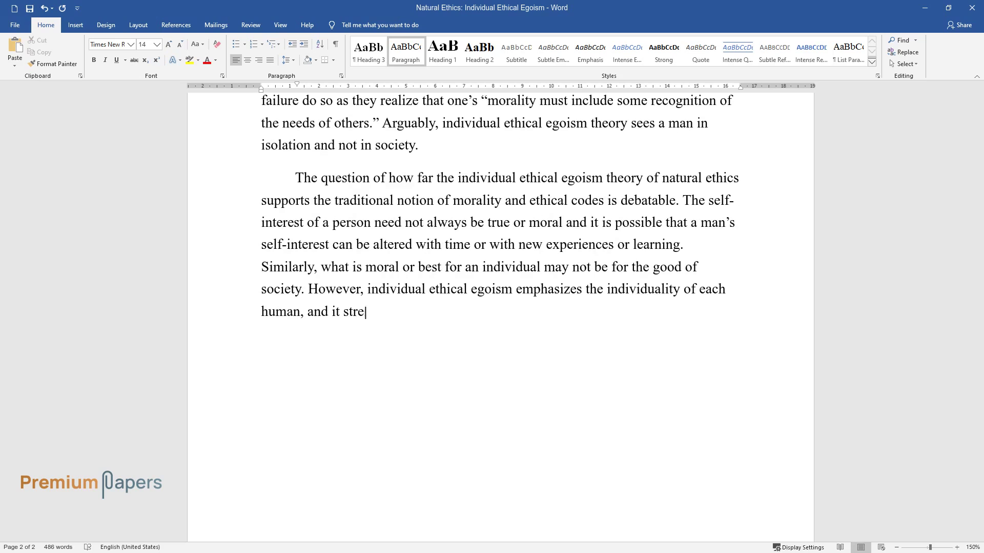
type("sses the inner potential of each")
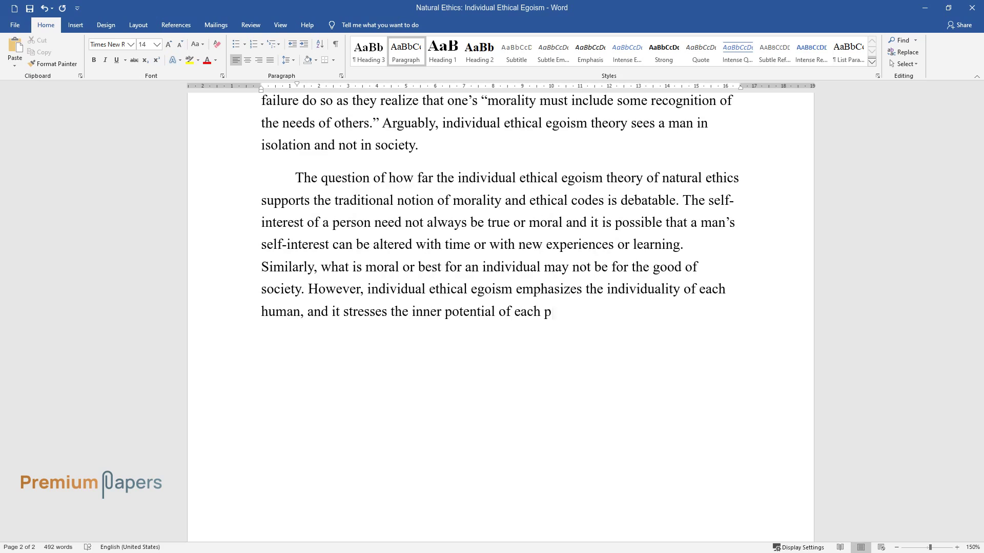
type("person to do well. The theory of individual ethical egoism a")
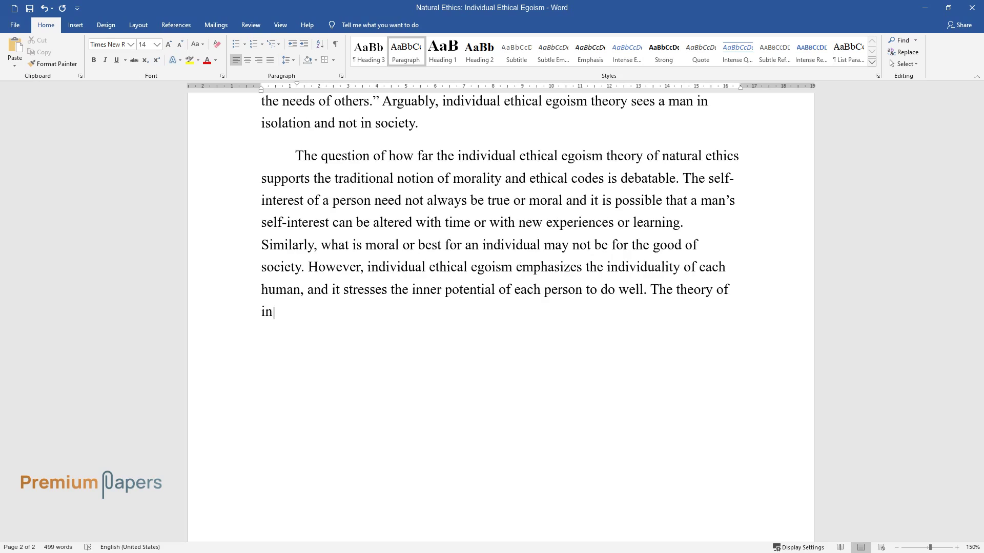
type("ssumes wi")
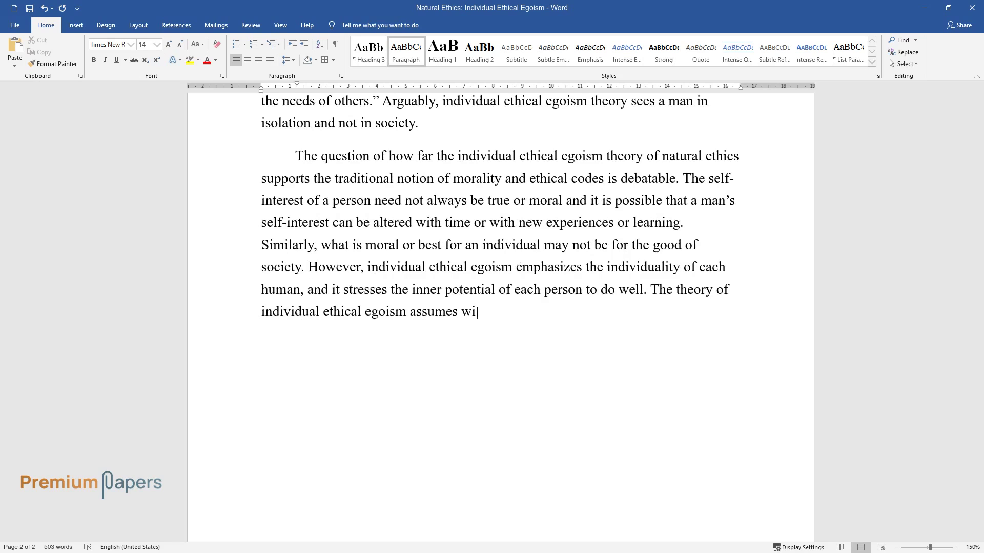
type("der implications as there is an in")
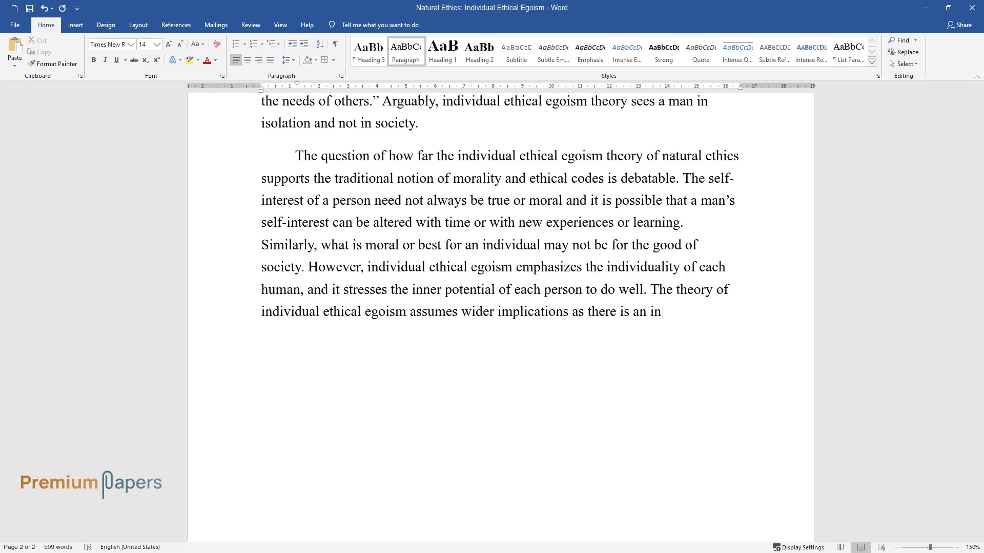
type("nate thirst in ev")
type("eryone to satisfy their ego and fulfill their self-")
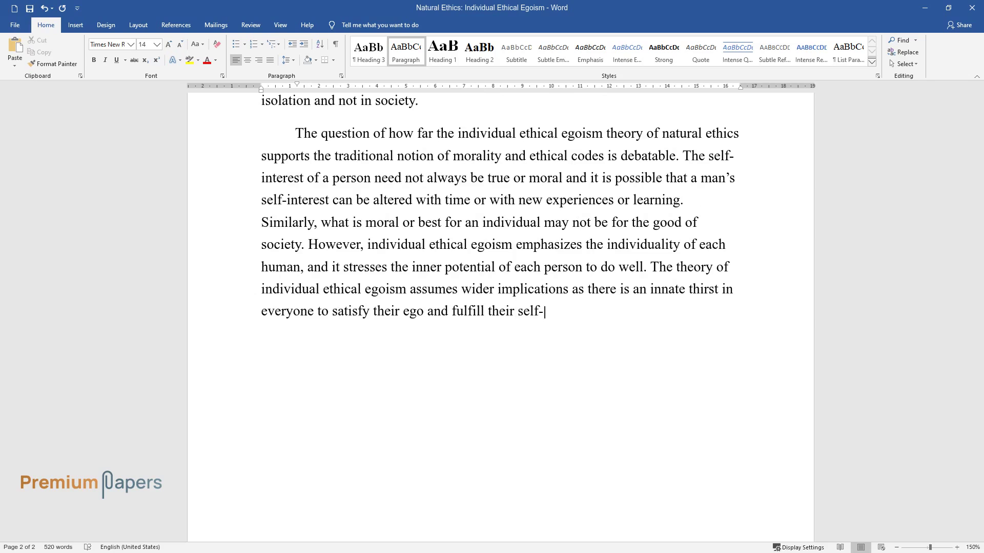
type("interests. Man likes to be left fr")
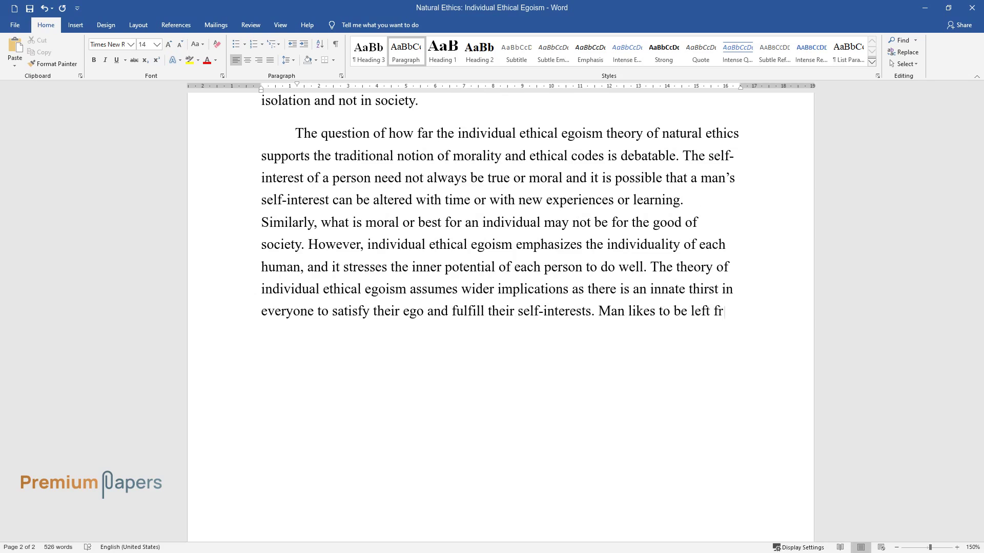
type("ee and the theory of individual e")
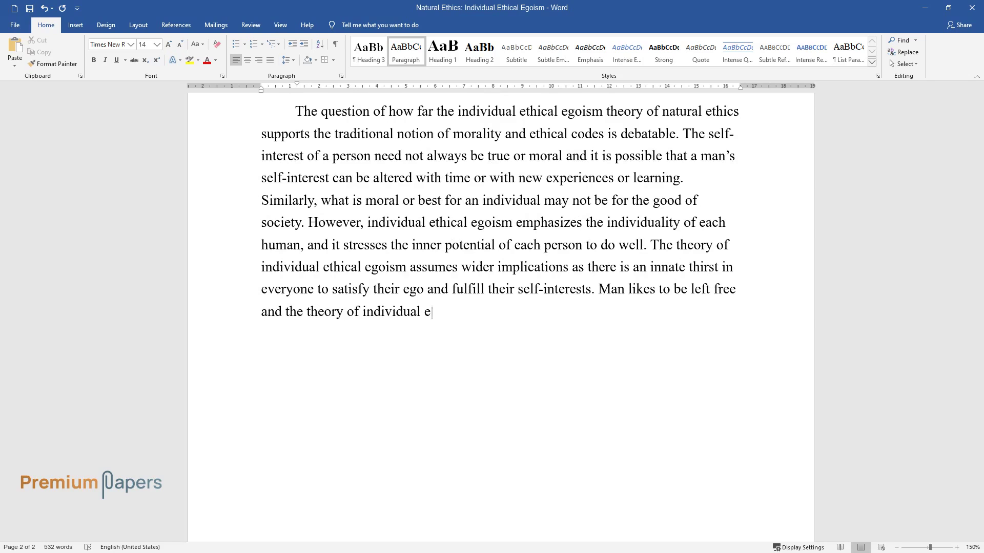
type("thical egoism makes possible this absolute freedom and belie")
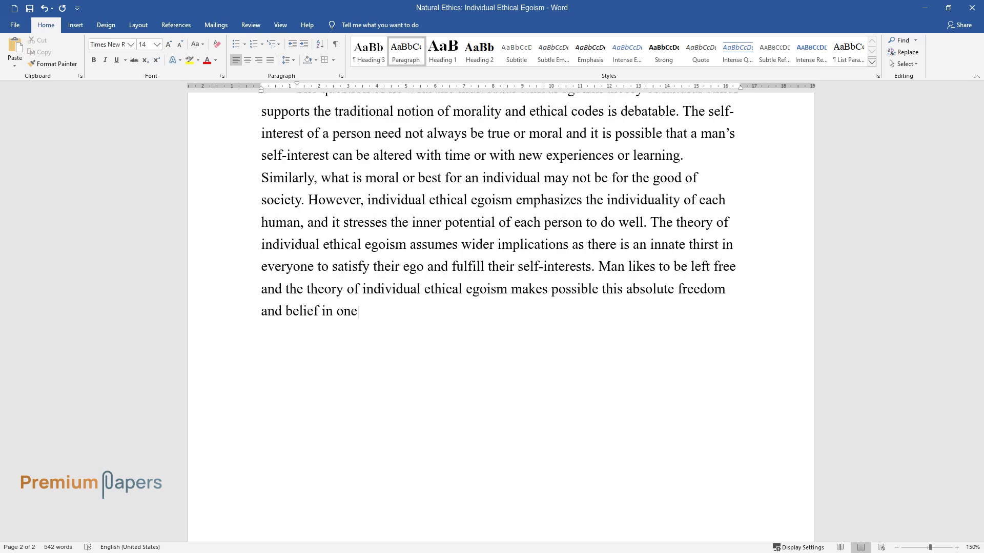
type("f in one's inner potentialities. To conclu")
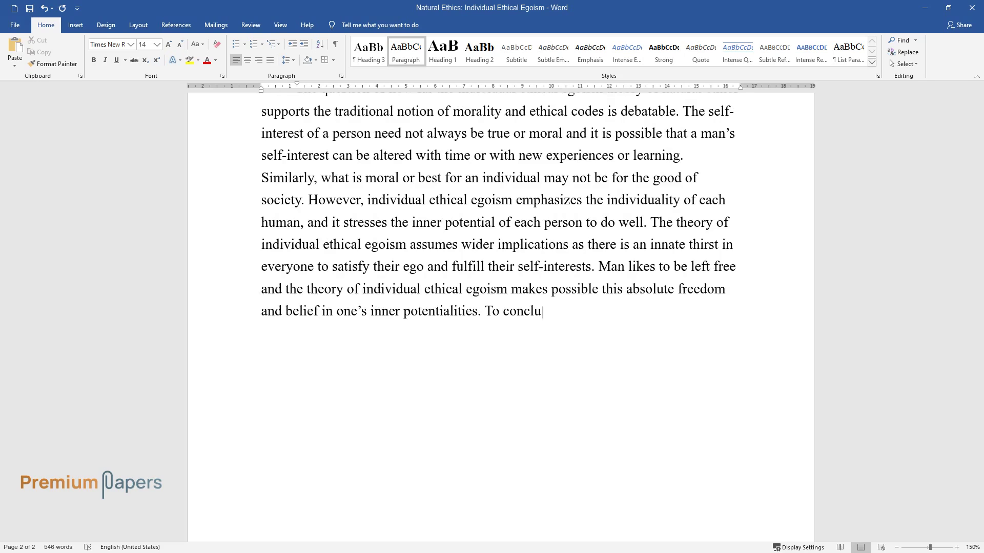
type("de, the Individual Ethical Egoism ")
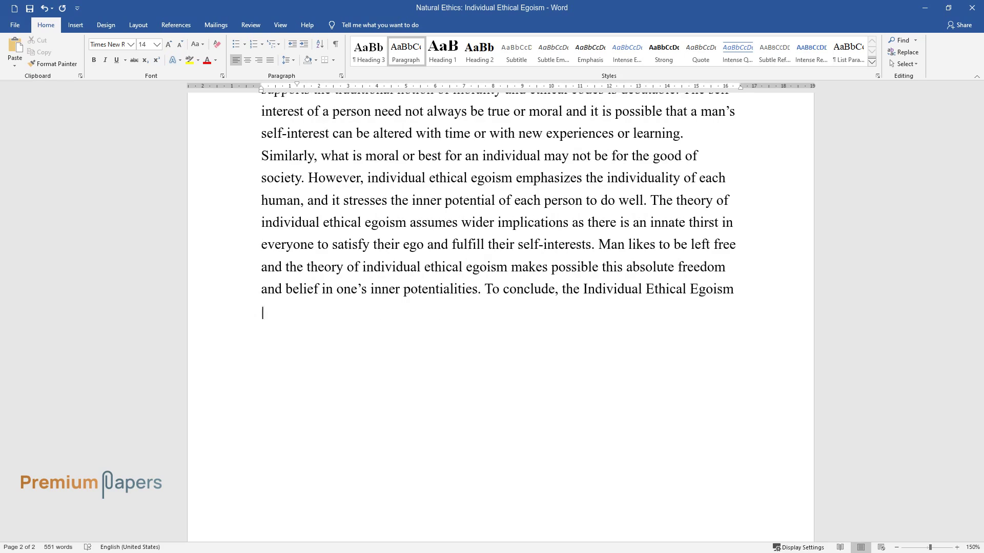
type("theory does not demand any sort of")
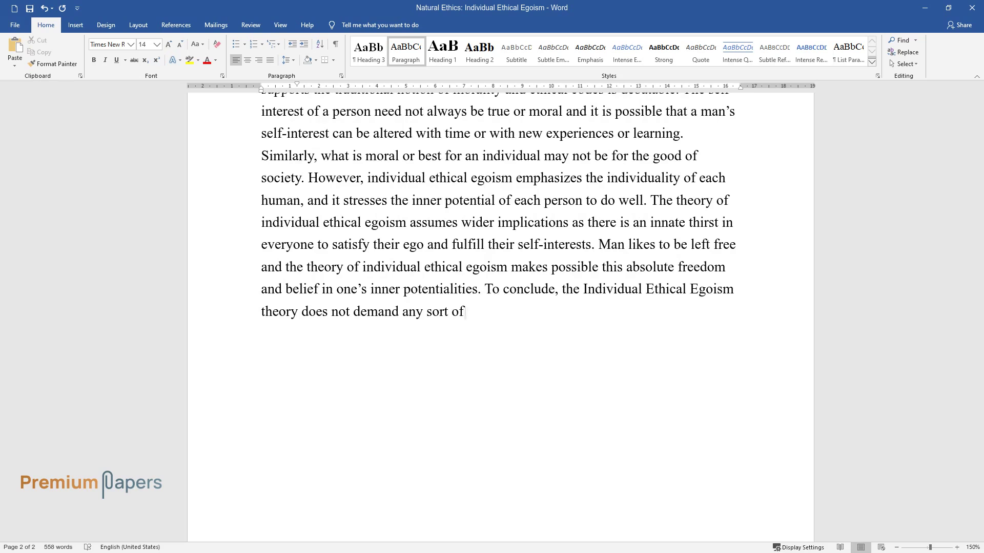
type(" sacrifices from the individual an")
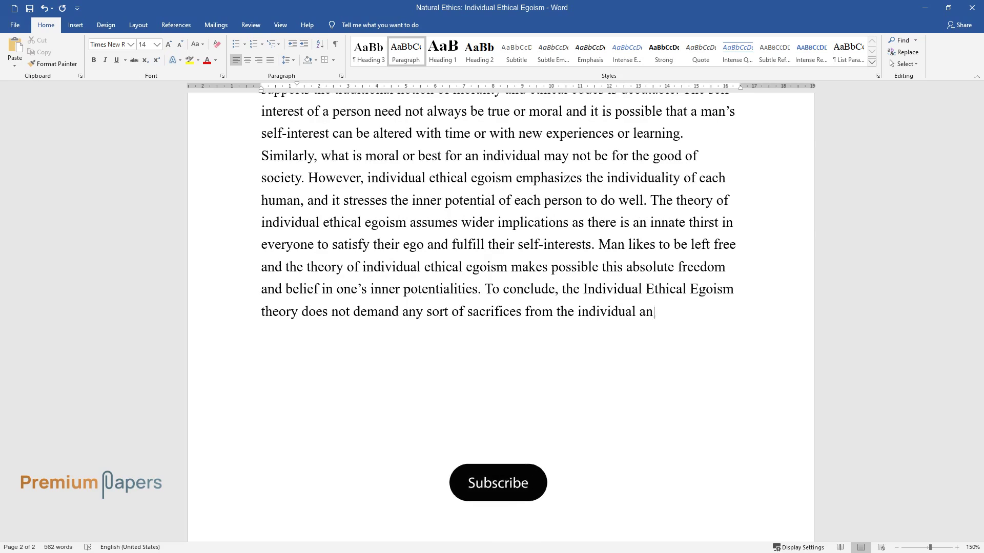
type("d, as such, it is the most natural ethical ")
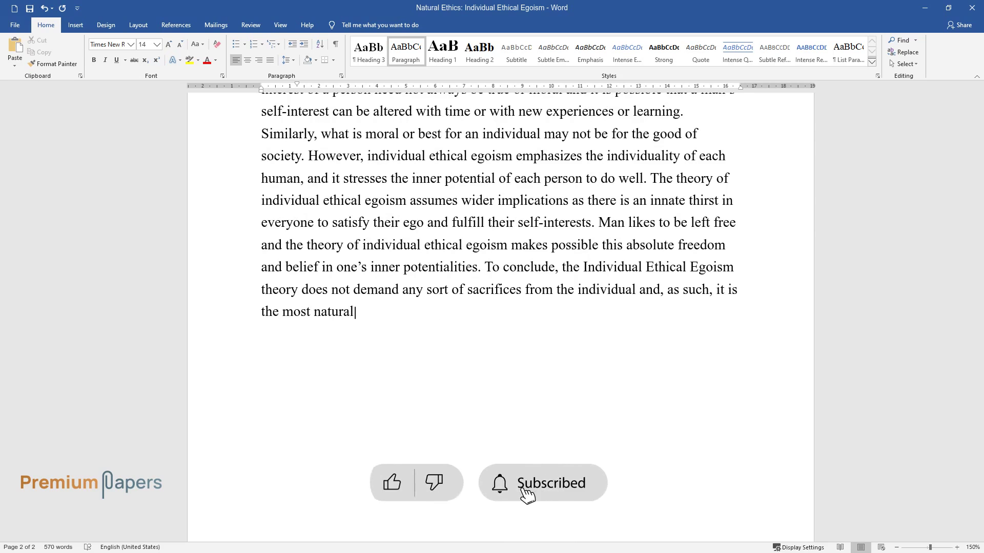
type("theory that requires the ")
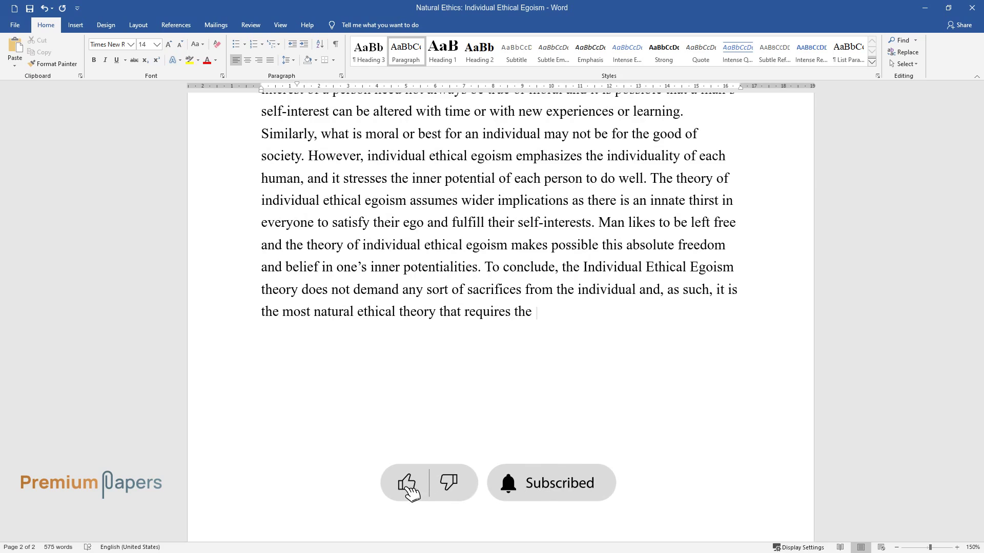
type("least alteration of one's natural inclinat")
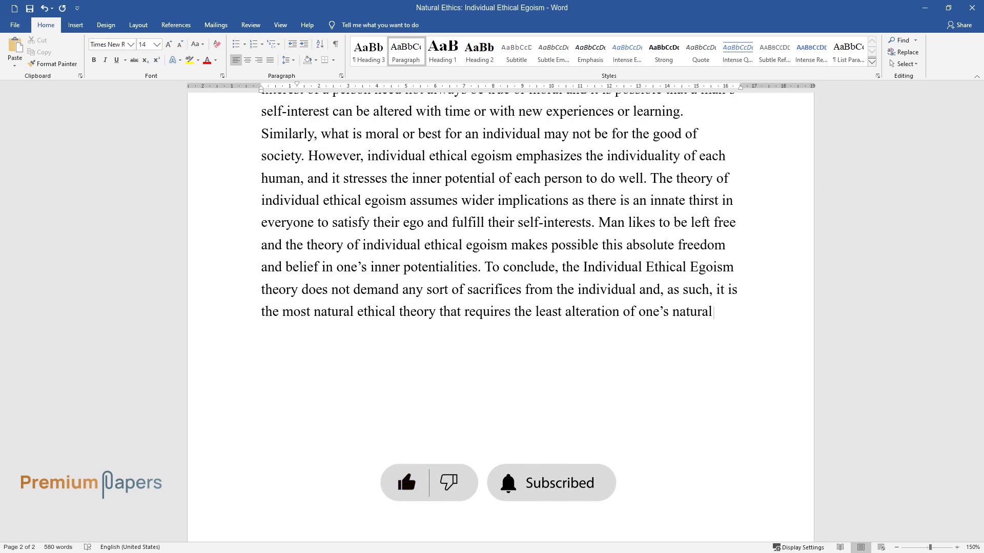
type("ions for one to live ethi")
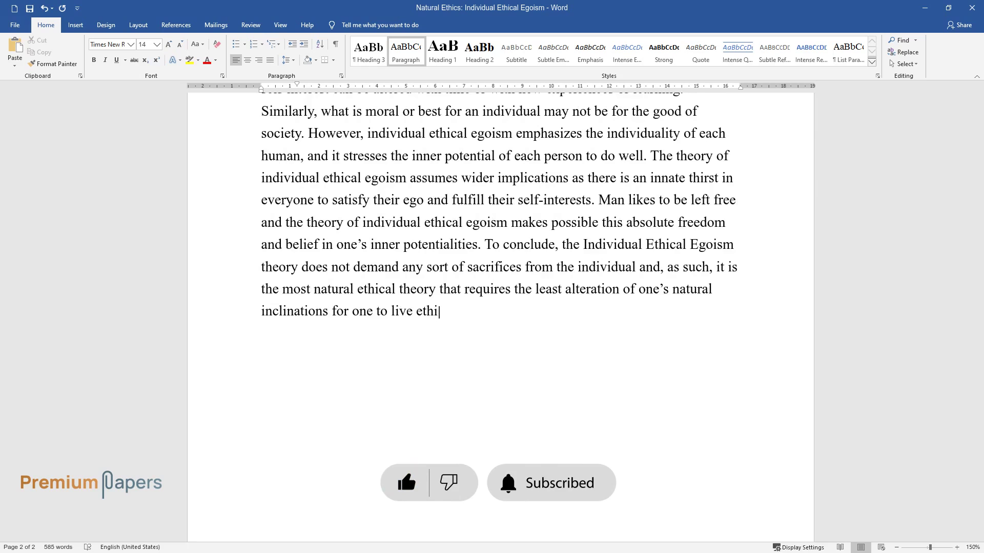